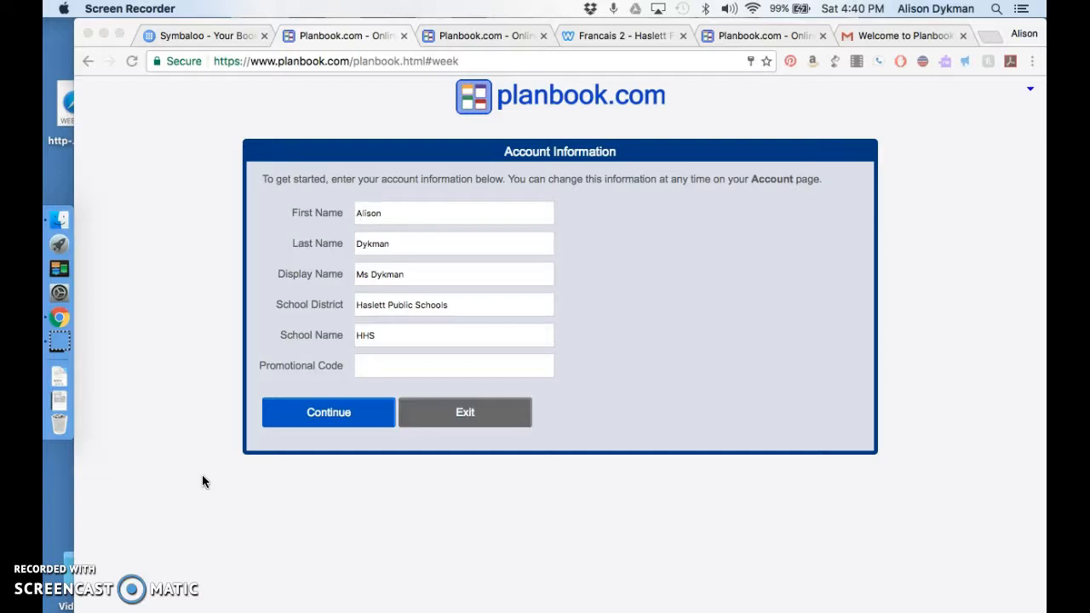
Step: Accept the account information and name the school year 2016-2017, with 01/23/2017 as its first day
left_click(347, 417)
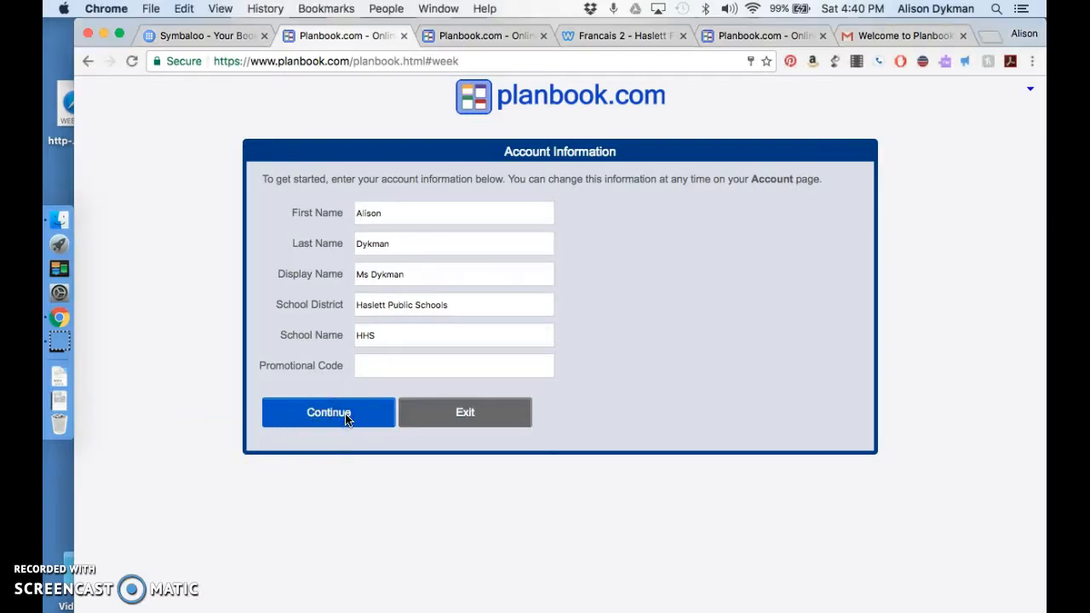
left_click(347, 417)
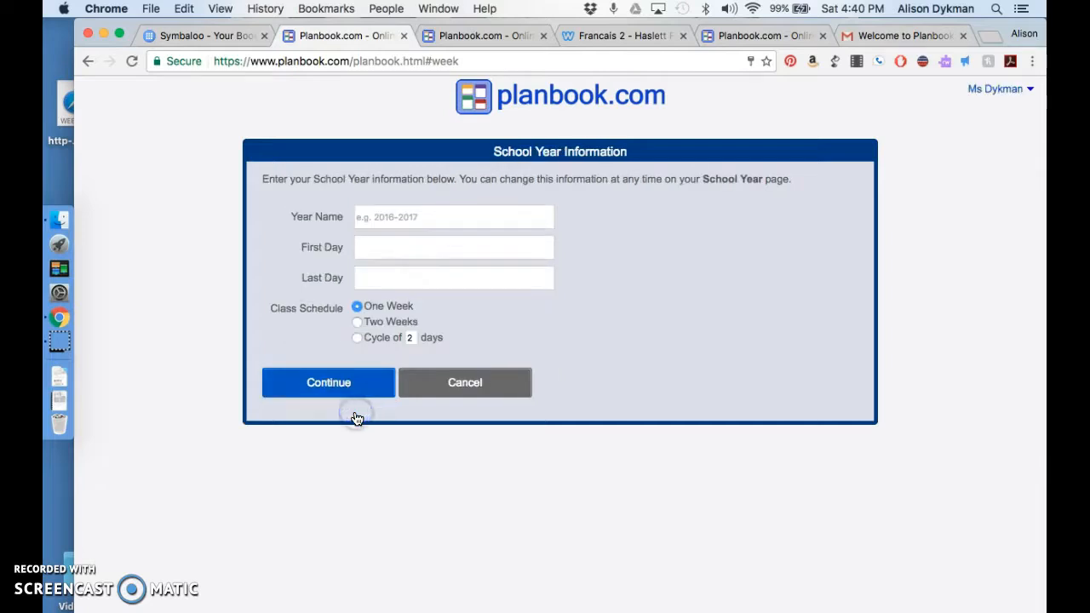
left_click(393, 216)
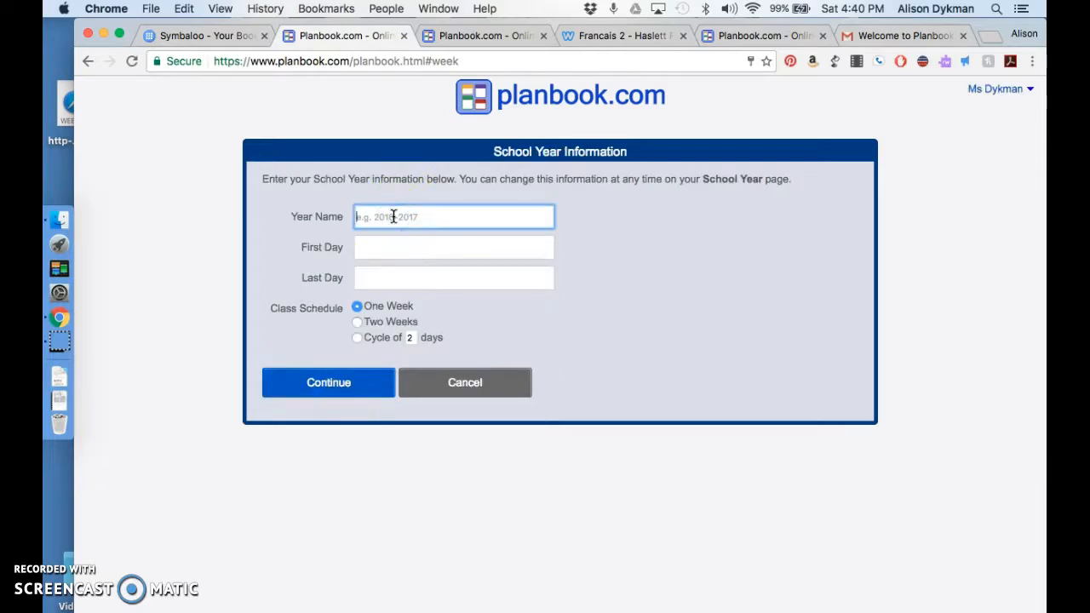
type("2016-2017")
key("Tab")
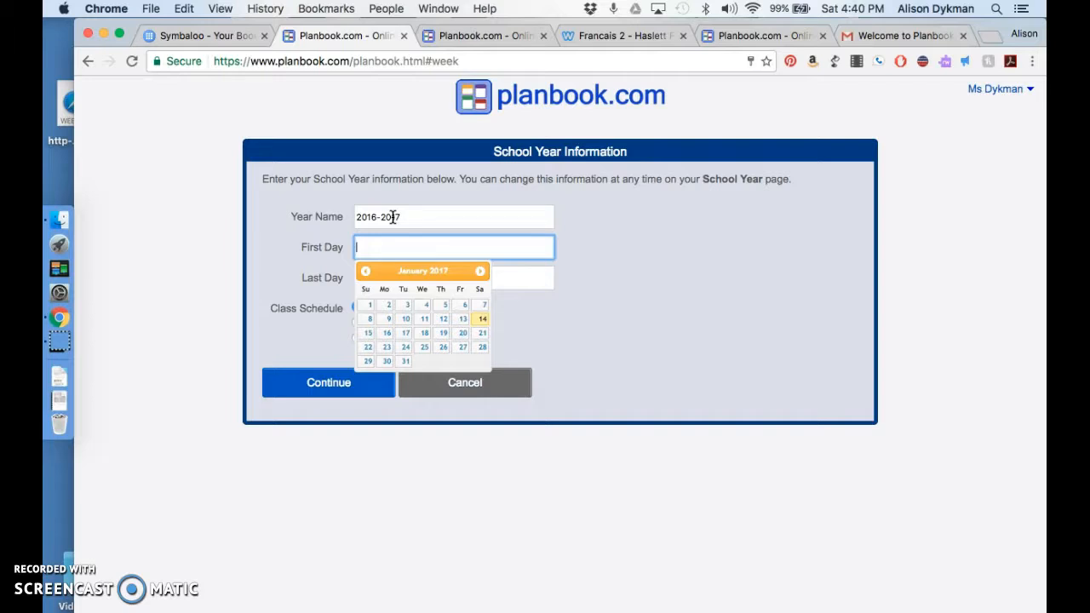
left_click(388, 349)
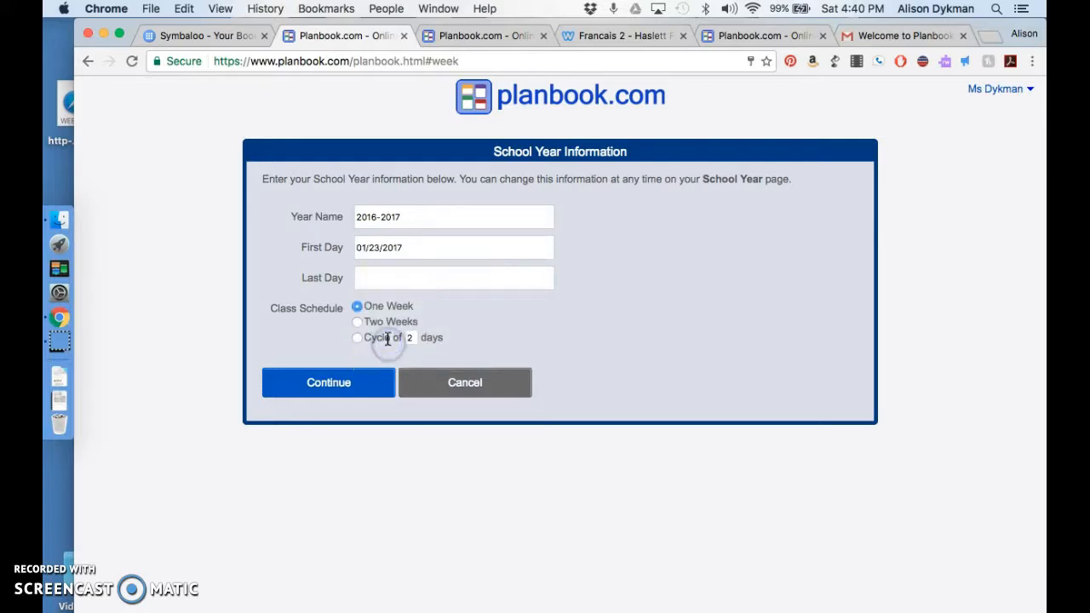
Step: Set the school year's last day to 06/09/2017 and submit it with the One Week class schedule
left_click(377, 279)
left_click(483, 303)
left_click(483, 302)
left_click(483, 302)
left_click(483, 303)
left_click(483, 302)
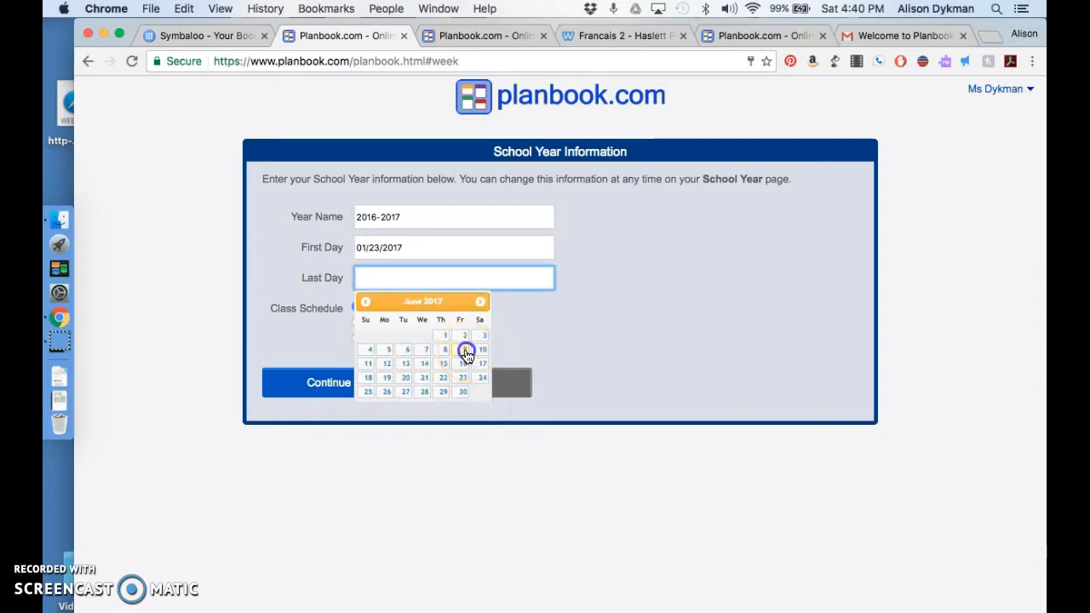
left_click(464, 350)
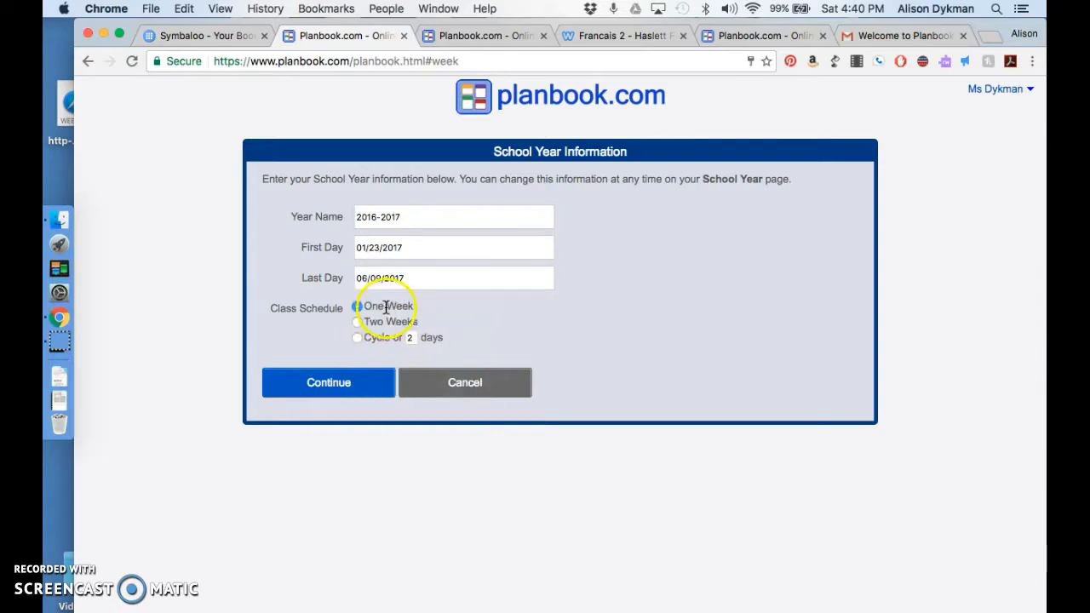
left_click(365, 384)
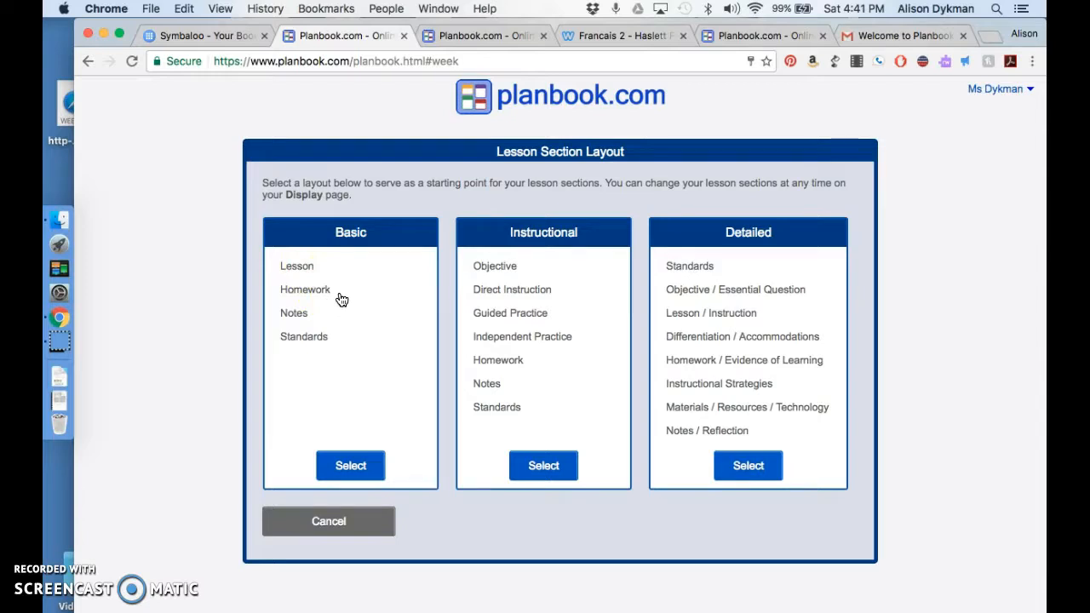
Step: Choose the Basic lesson section layout and name the first class French 1
left_click(351, 465)
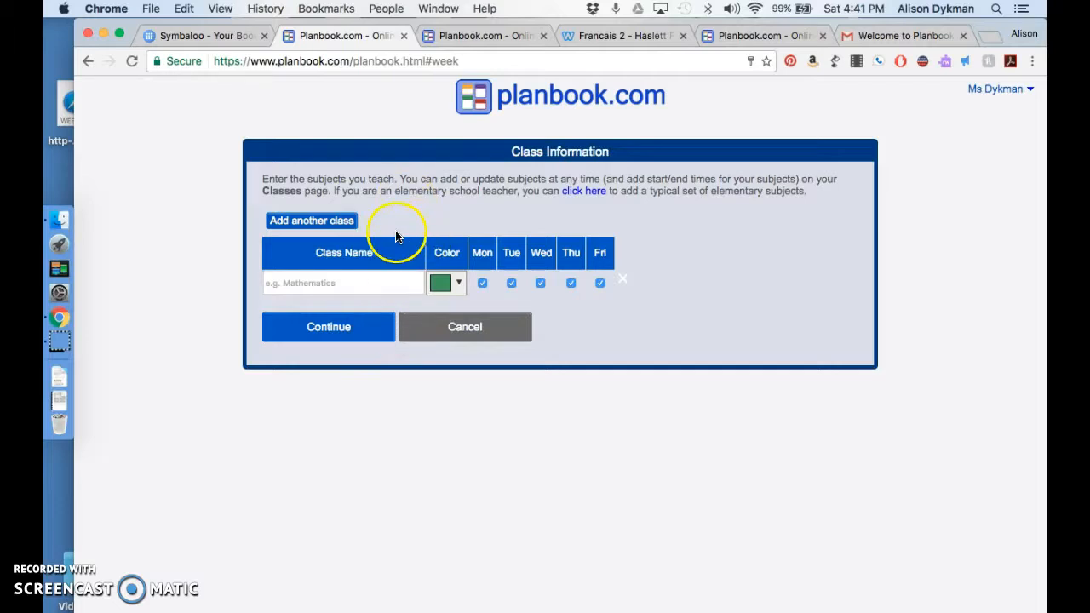
left_click(379, 283)
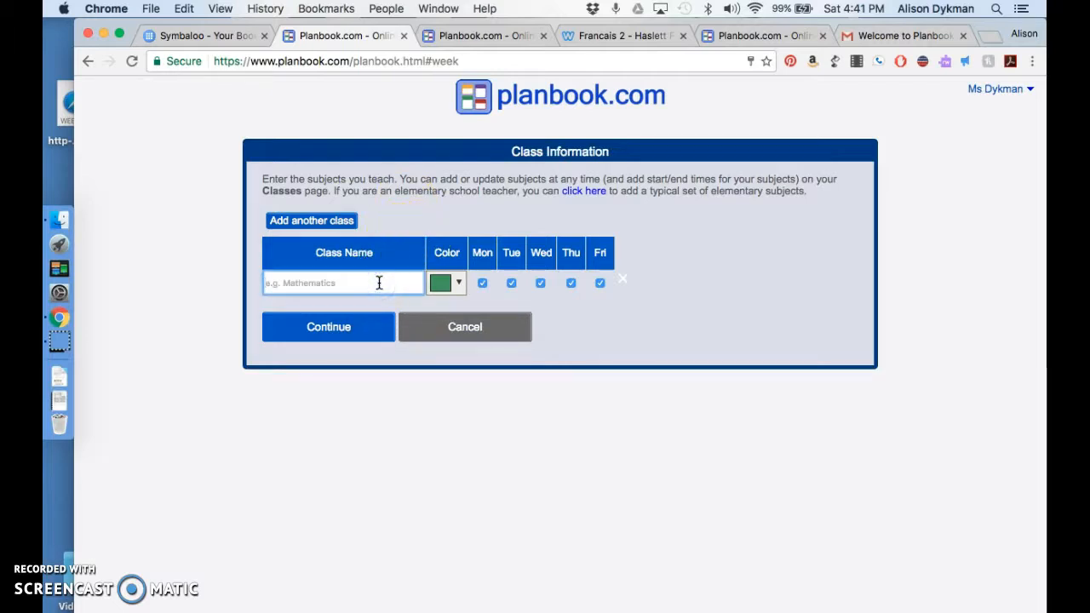
type("French 2")
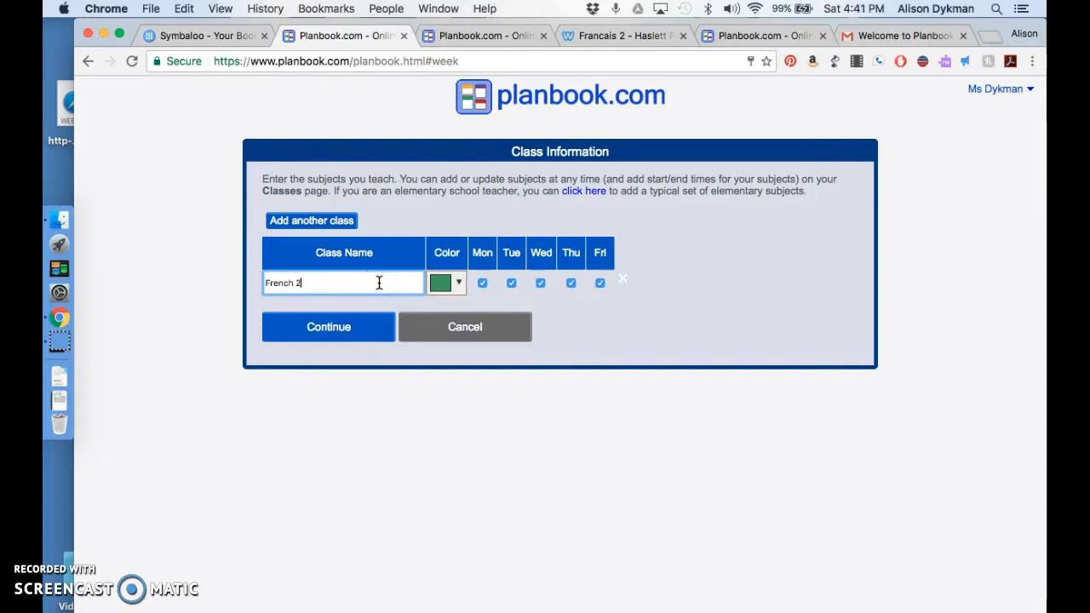
key("BackSpace")
type("1")
Step: Give the French 1 class a dark blue color and submit the class information
left_click(459, 283)
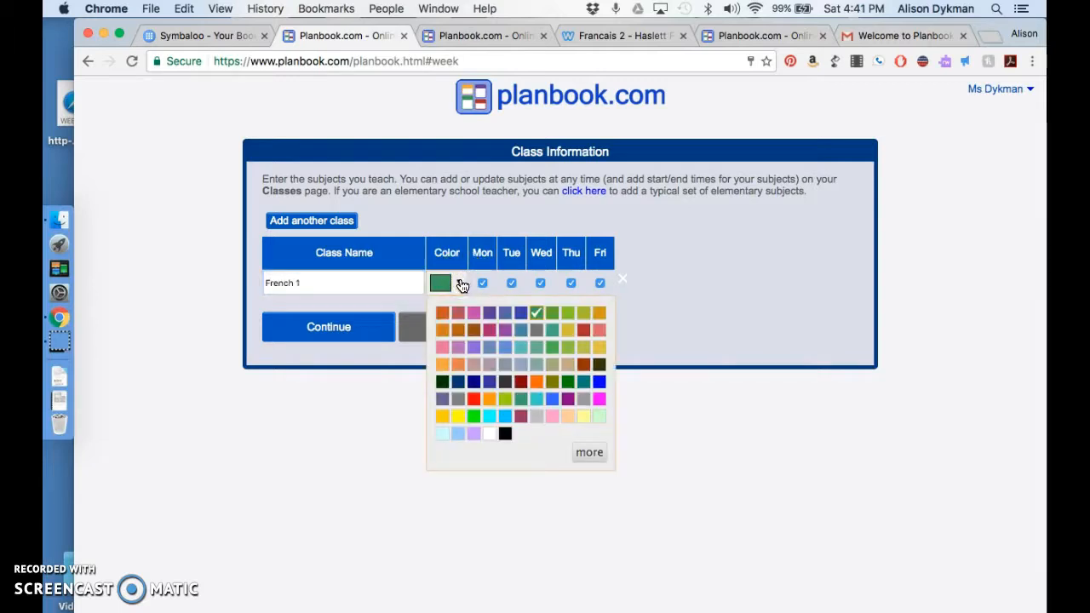
left_click(521, 313)
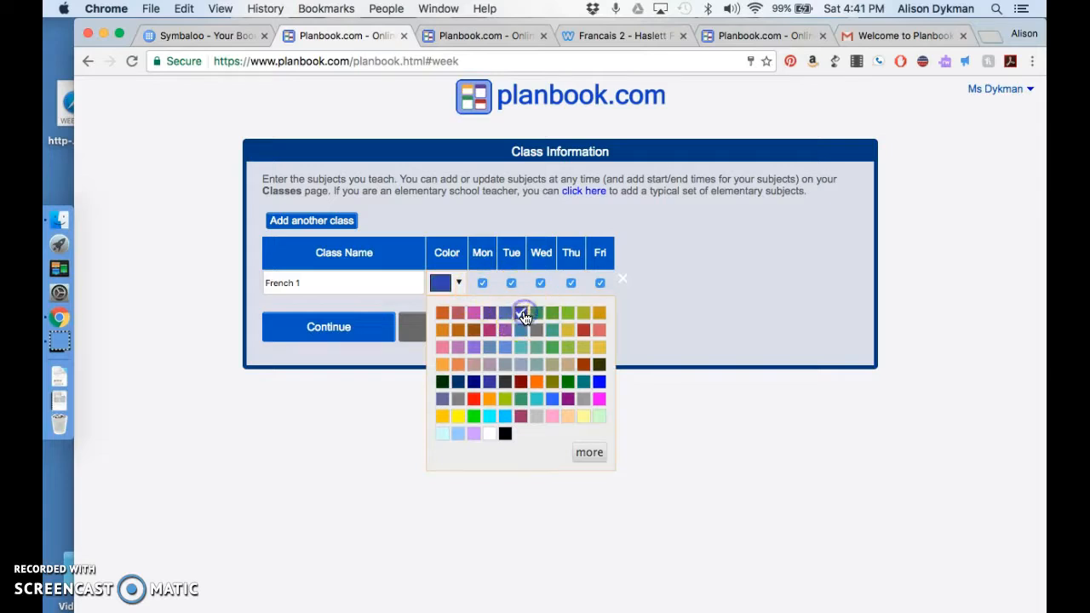
left_click(673, 341)
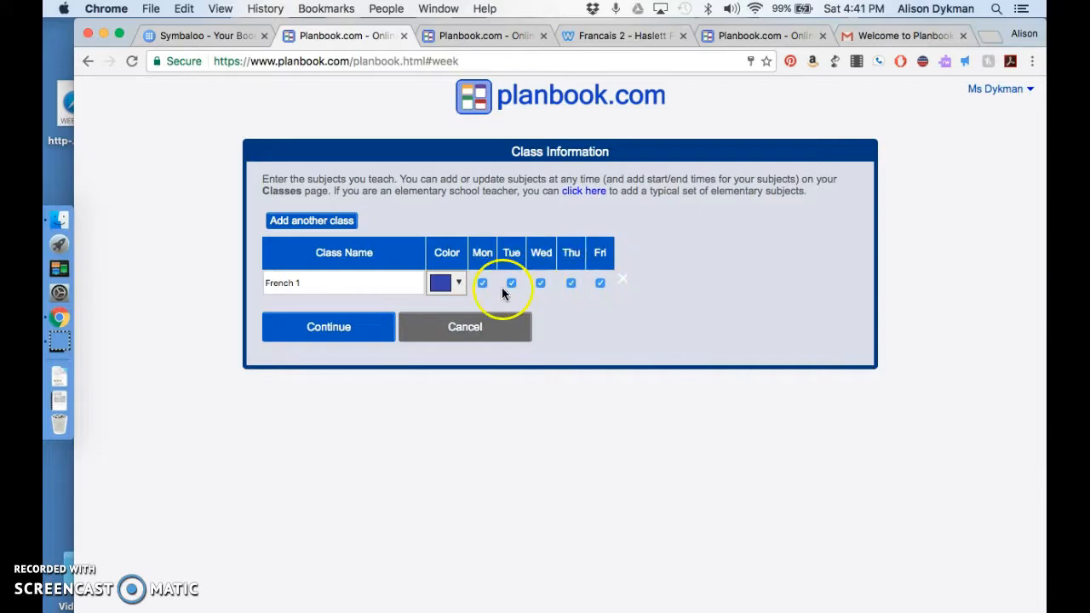
left_click(376, 327)
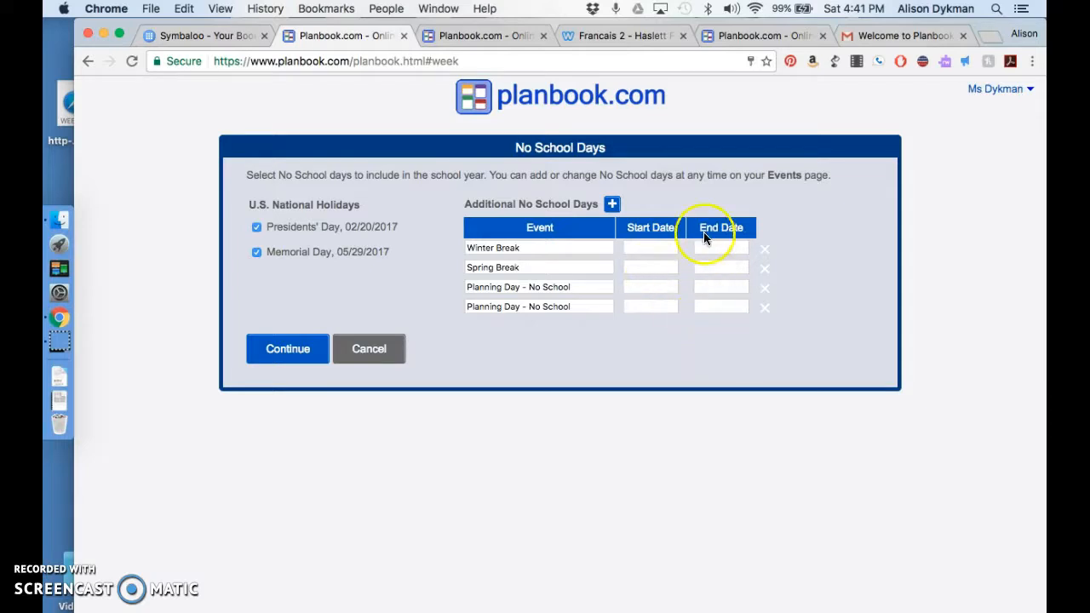
Step: Accept the default no-school days and exit the welcome overview
left_click(293, 361)
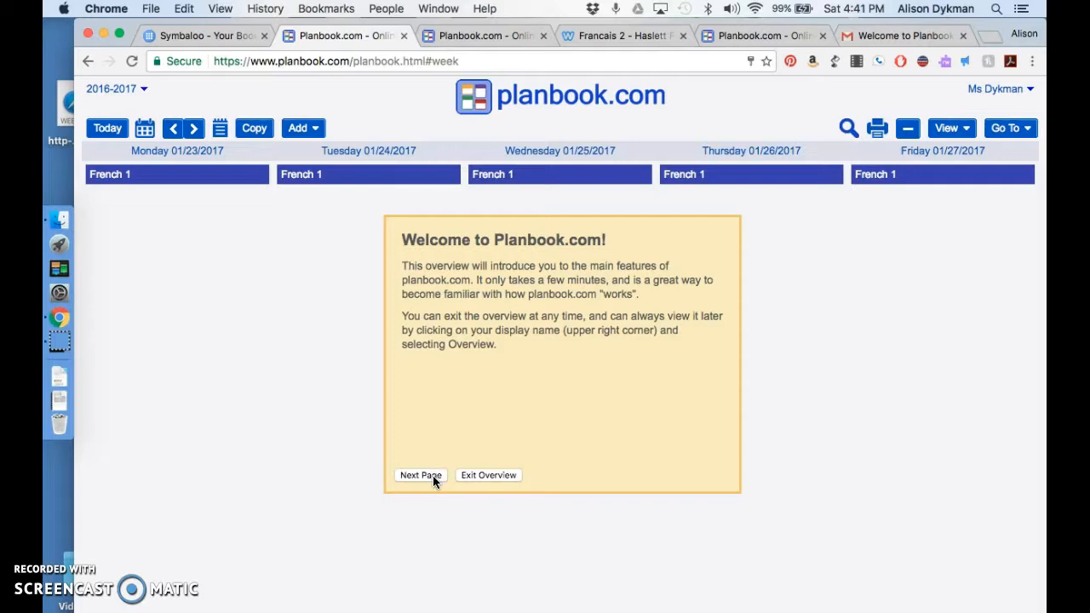
left_click(498, 479)
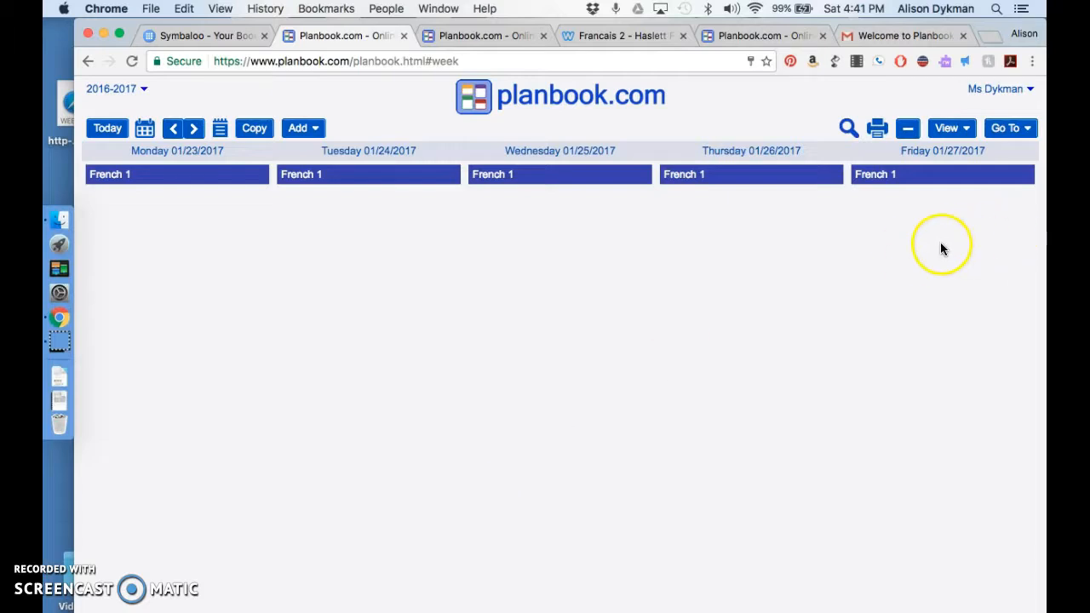
Step: Start a new class on the Classes page and name it French 2
left_click(1020, 129)
left_click(1020, 129)
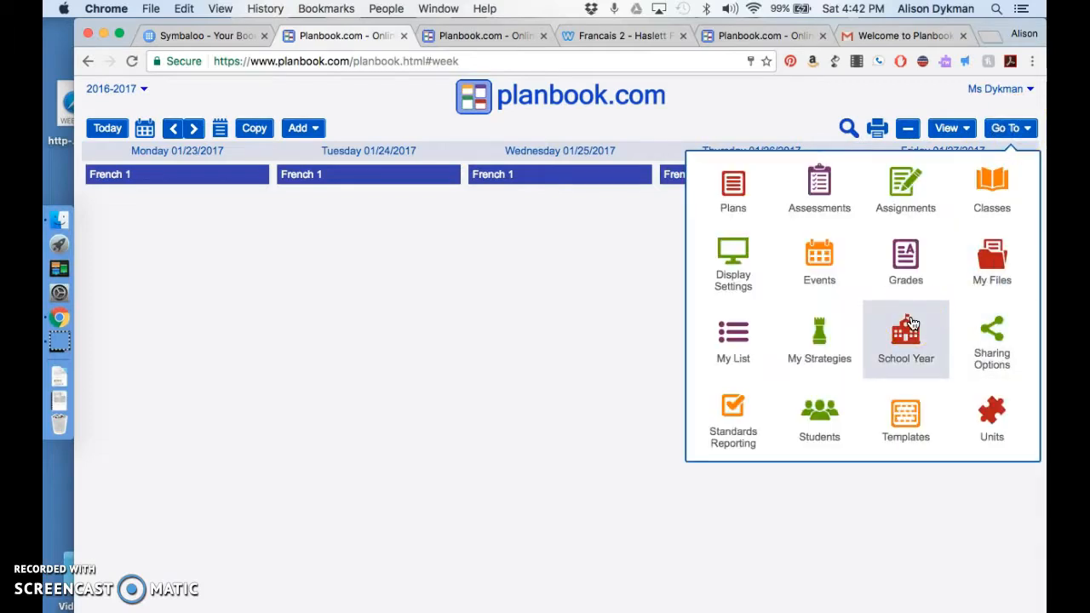
left_click(973, 195)
left_click(186, 205)
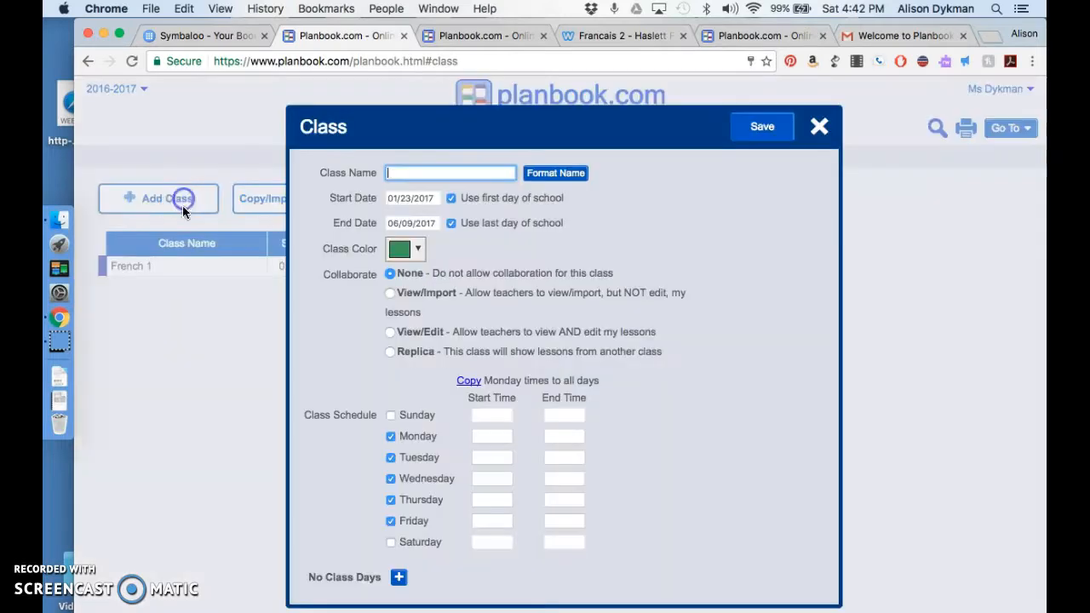
type("French 2")
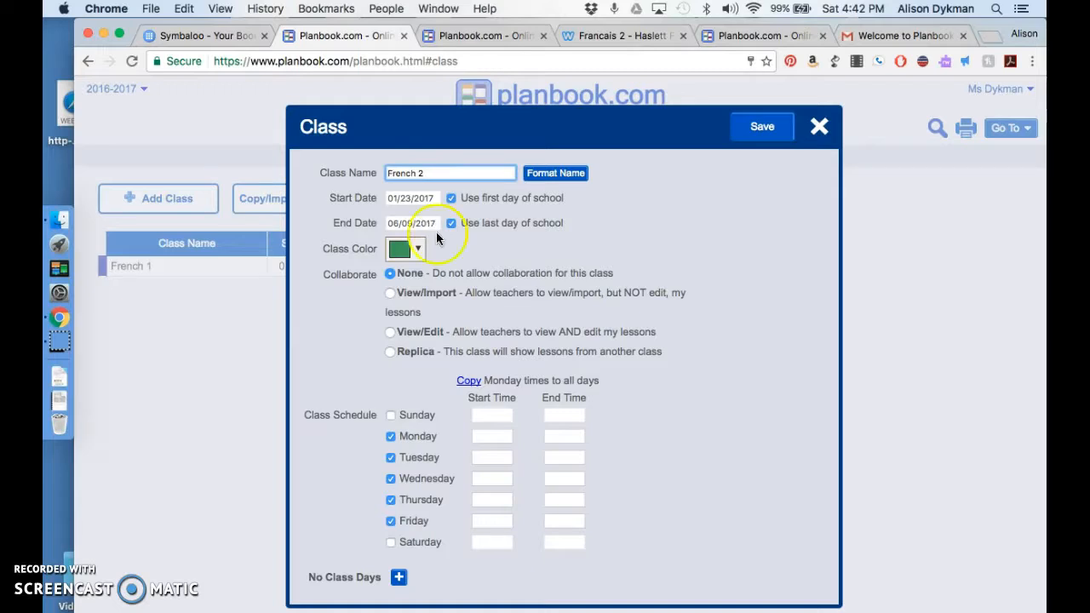
Step: Give the French 2 class a purple color and save the class
left_click(420, 254)
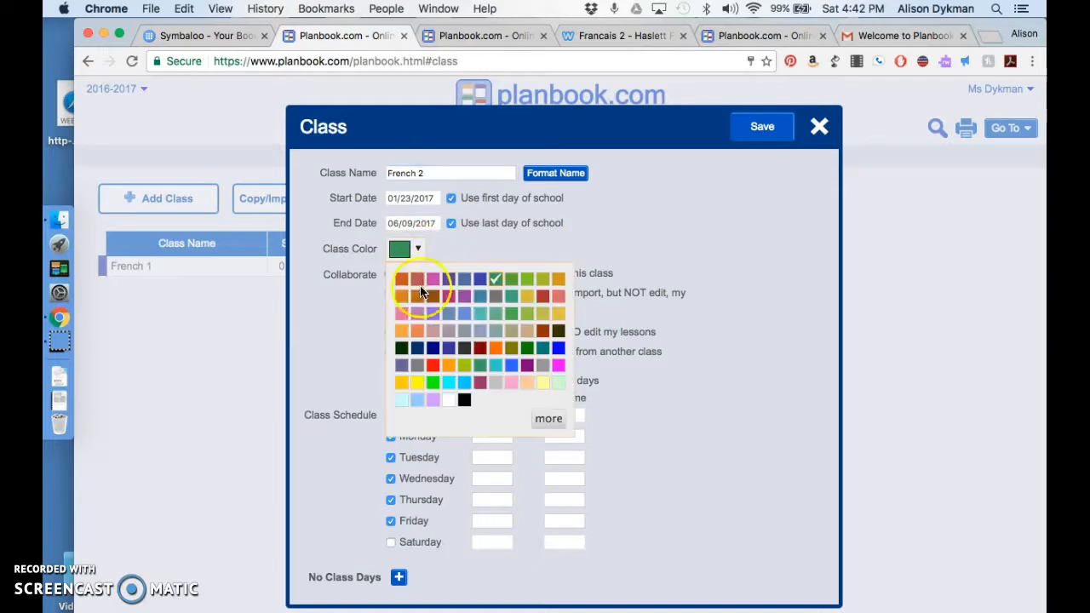
left_click(463, 297)
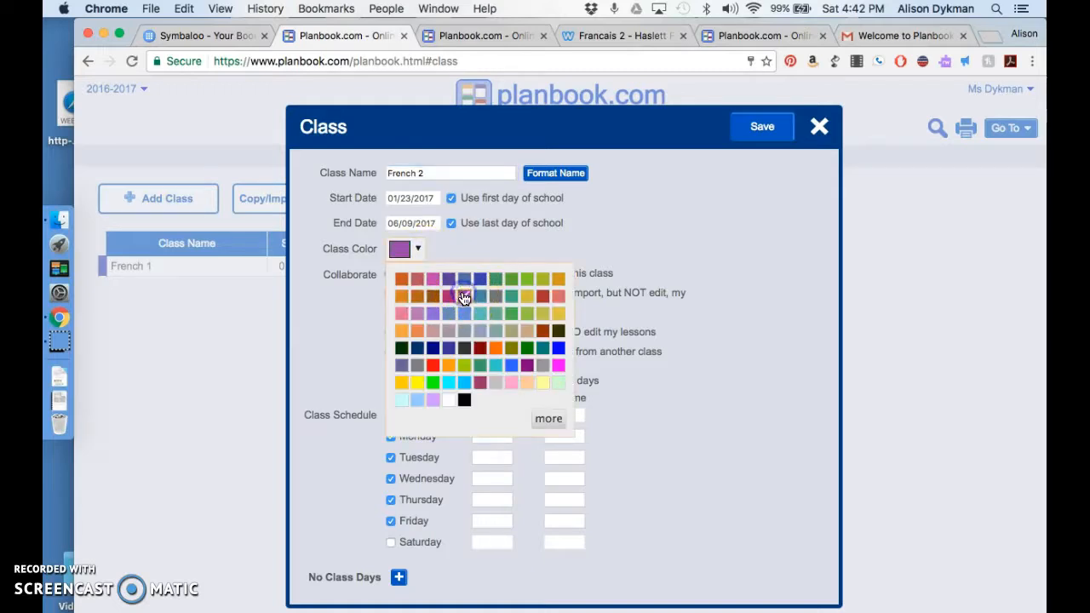
left_click(335, 325)
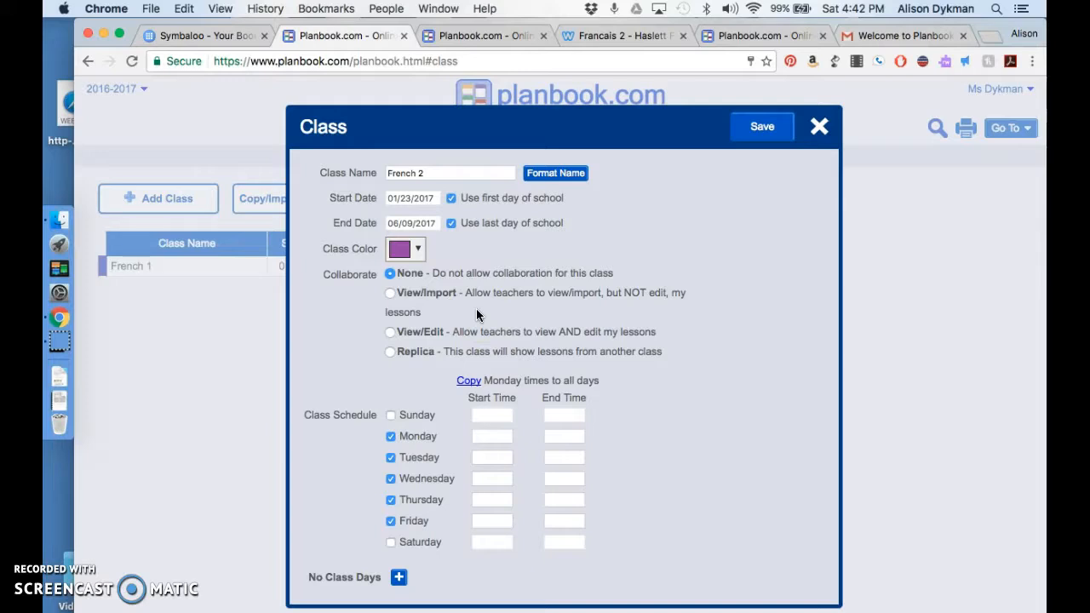
left_click(470, 334)
left_click(549, 390)
left_click(771, 127)
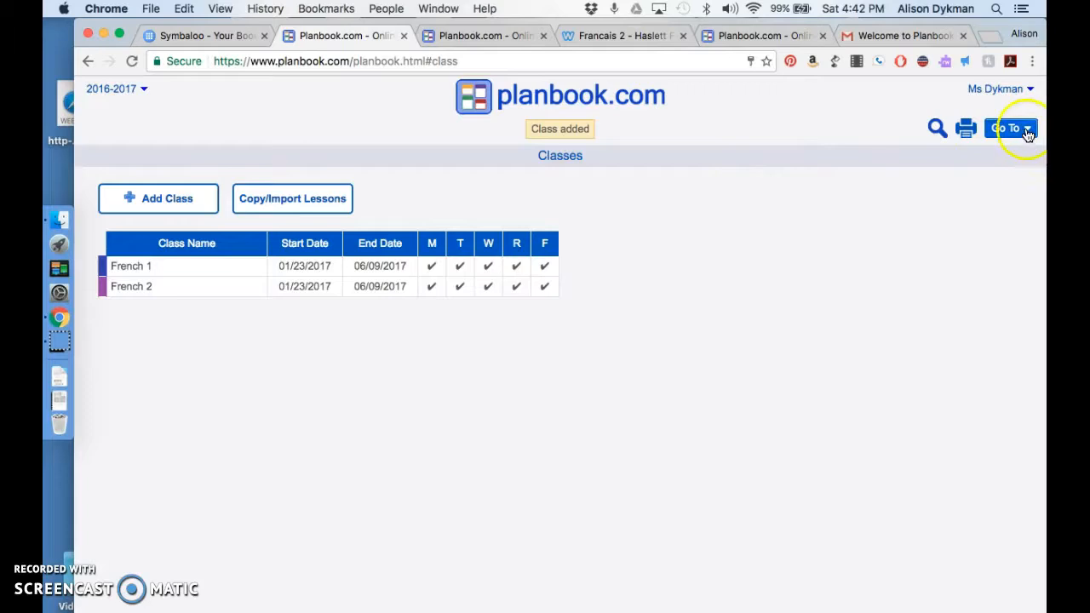
Step: Open the display settings and rename the Lesson section to Warm Up
left_click(1027, 129)
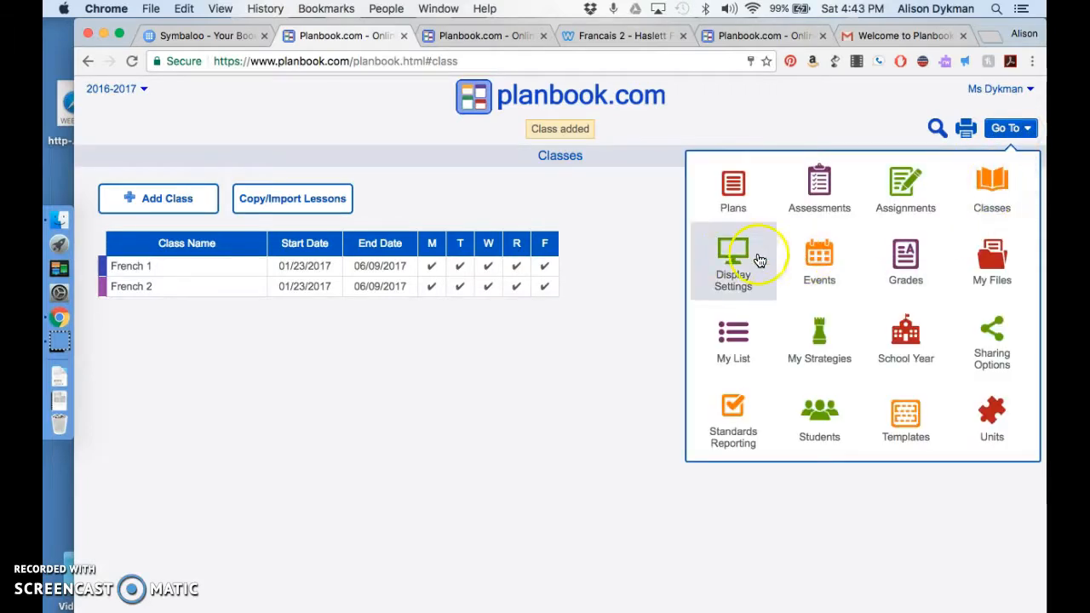
left_click(731, 260)
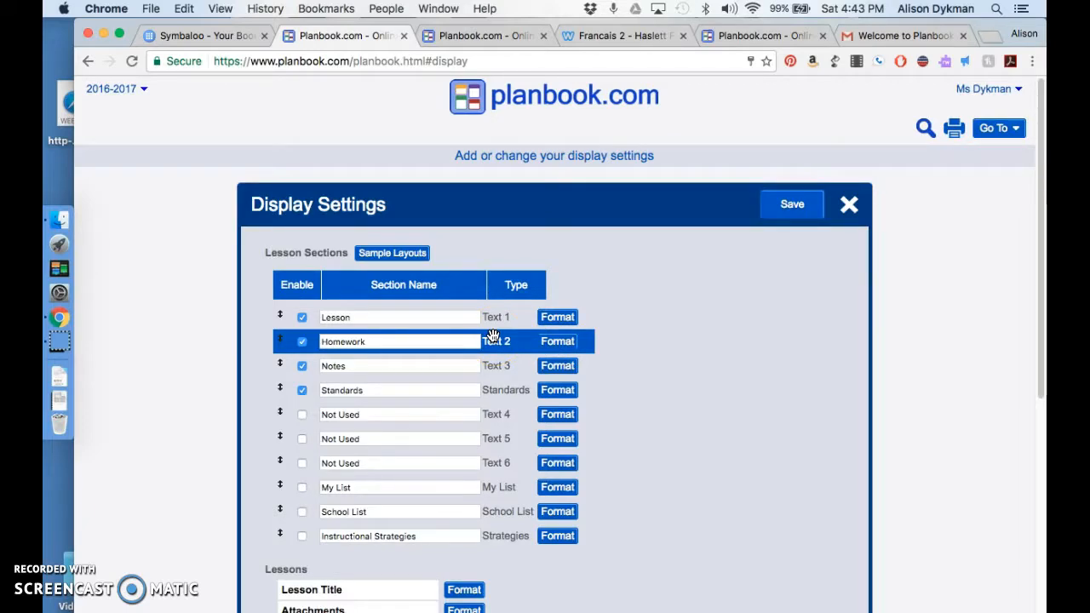
left_click(452, 340)
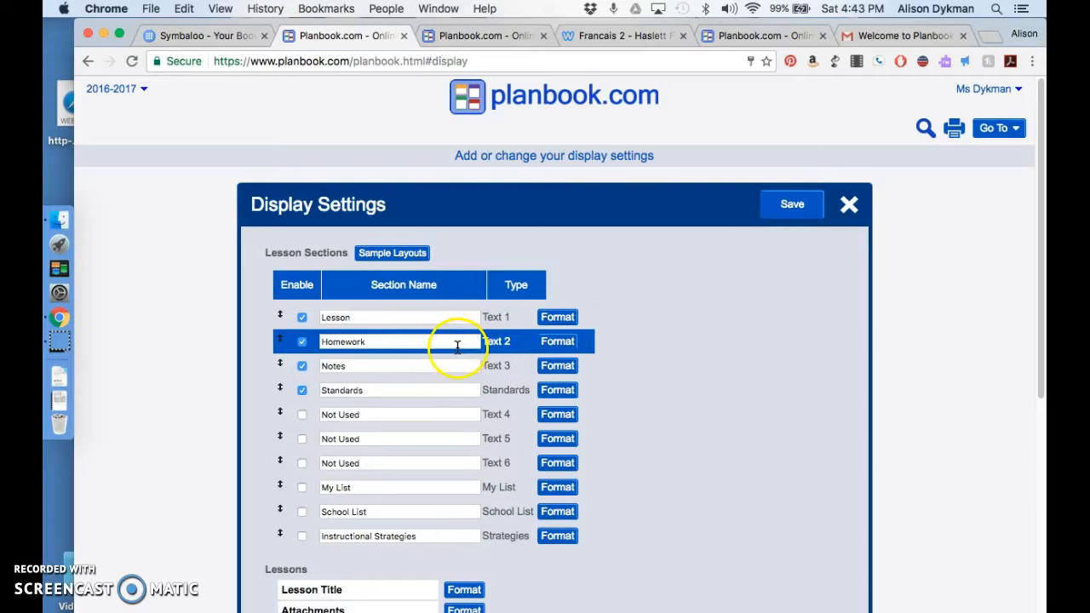
double_click(364, 317)
type("Warm Up")
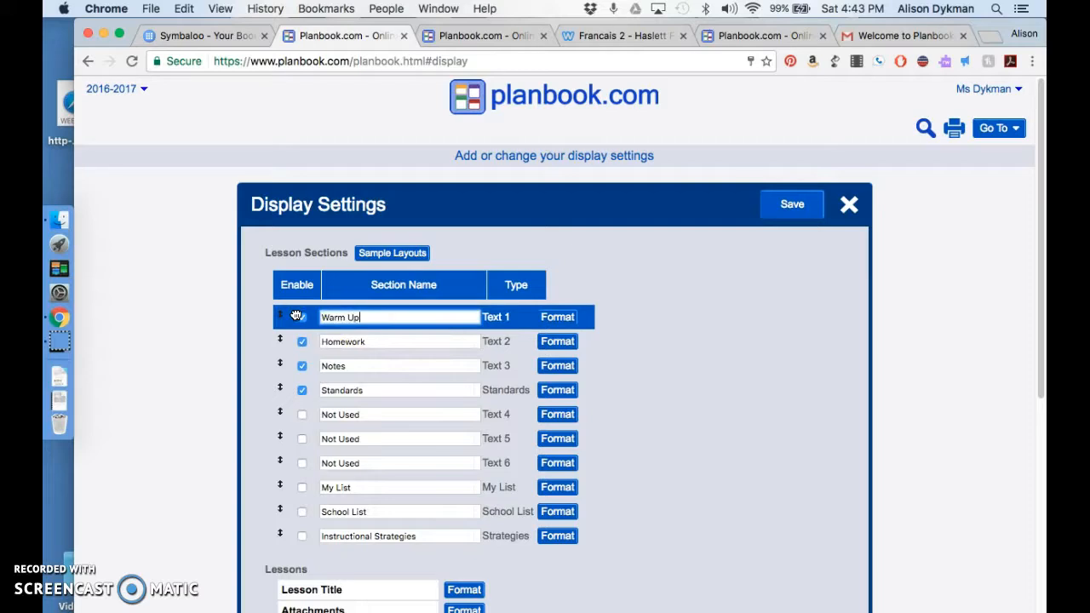
Step: Rename the Text 2 lesson section to Activity and the Text 3 section to Homework
double_click(377, 341)
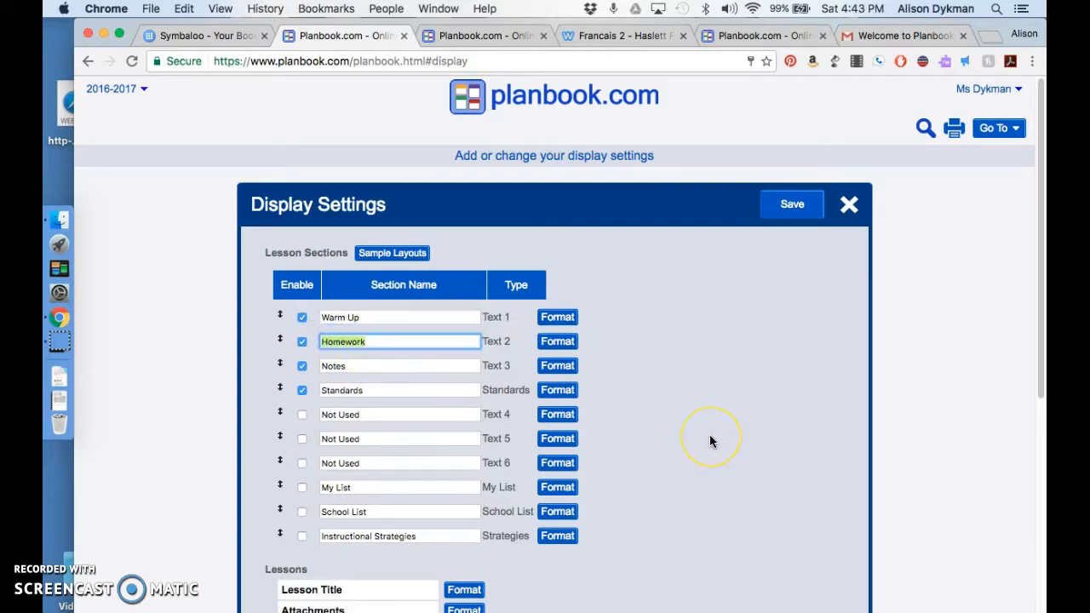
type("Activity")
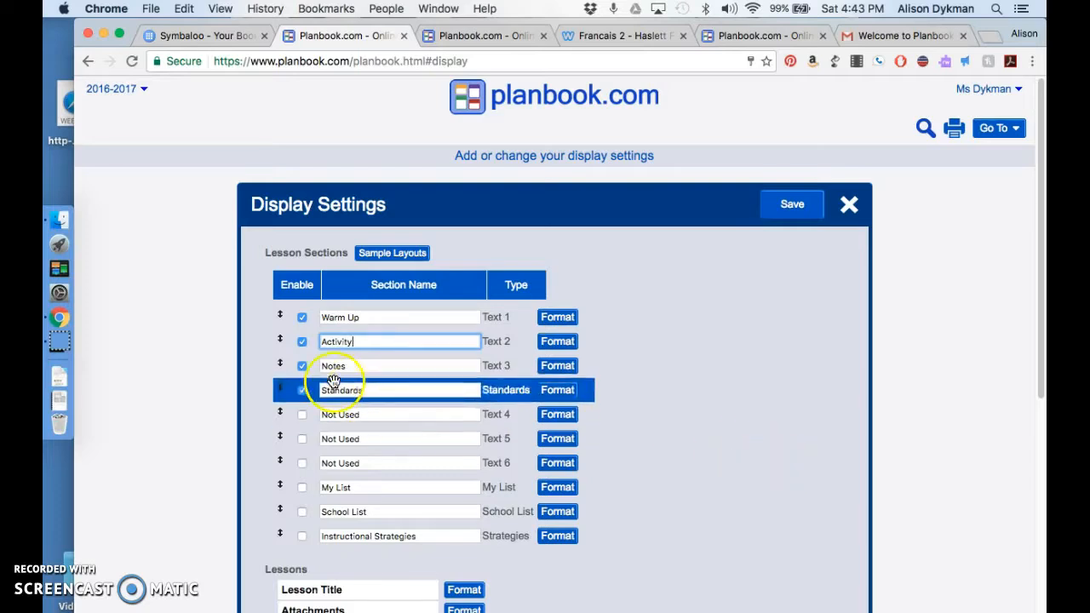
double_click(349, 368)
type("H")
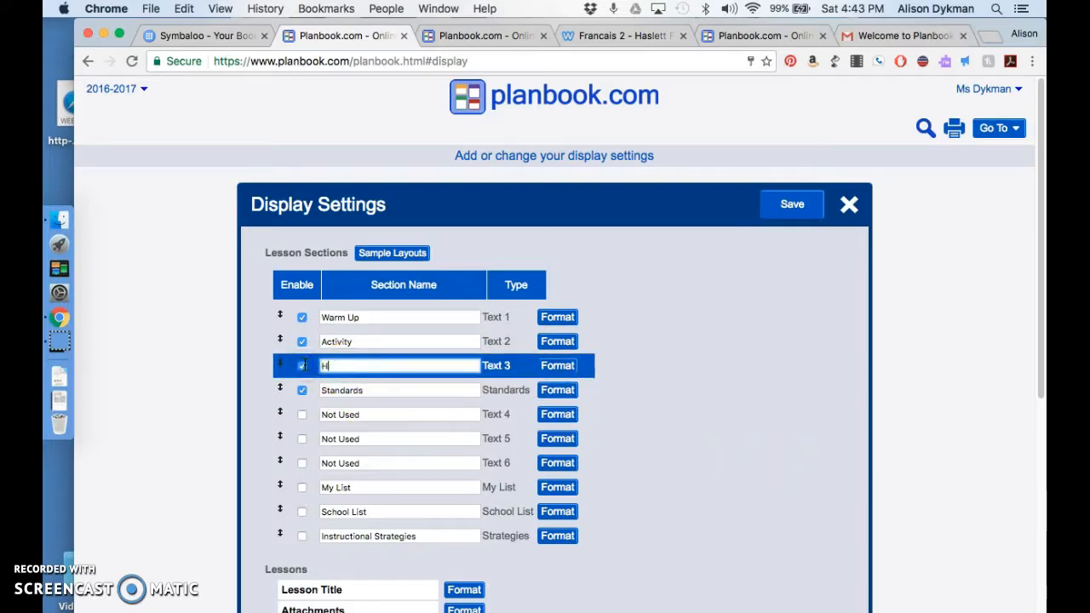
type("omework")
Step: Name the unused Text 4 lesson section Reflections and enable it
left_click(387, 390)
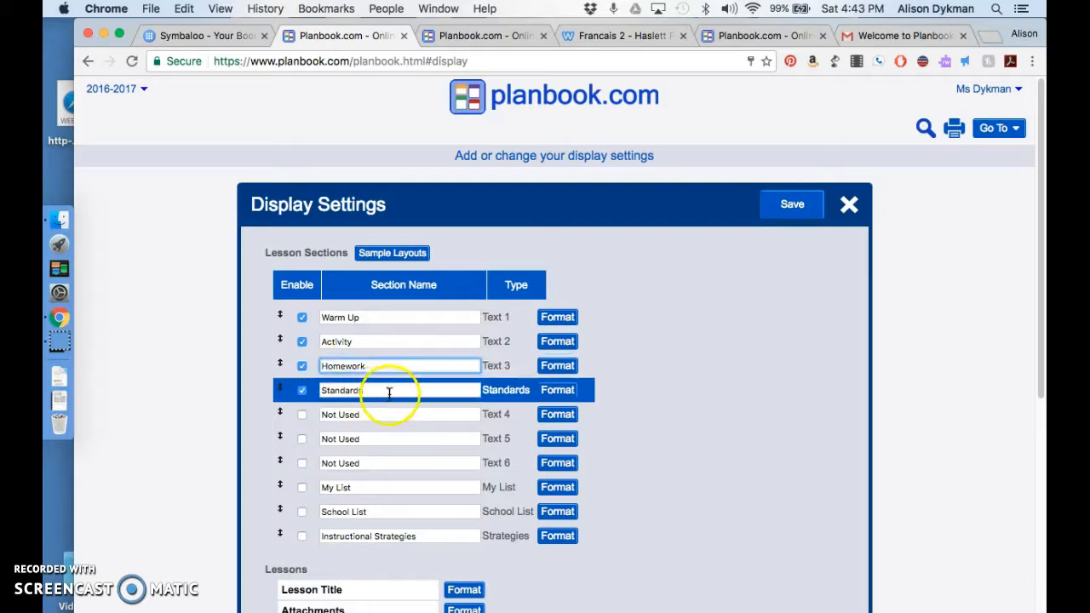
left_click(389, 414)
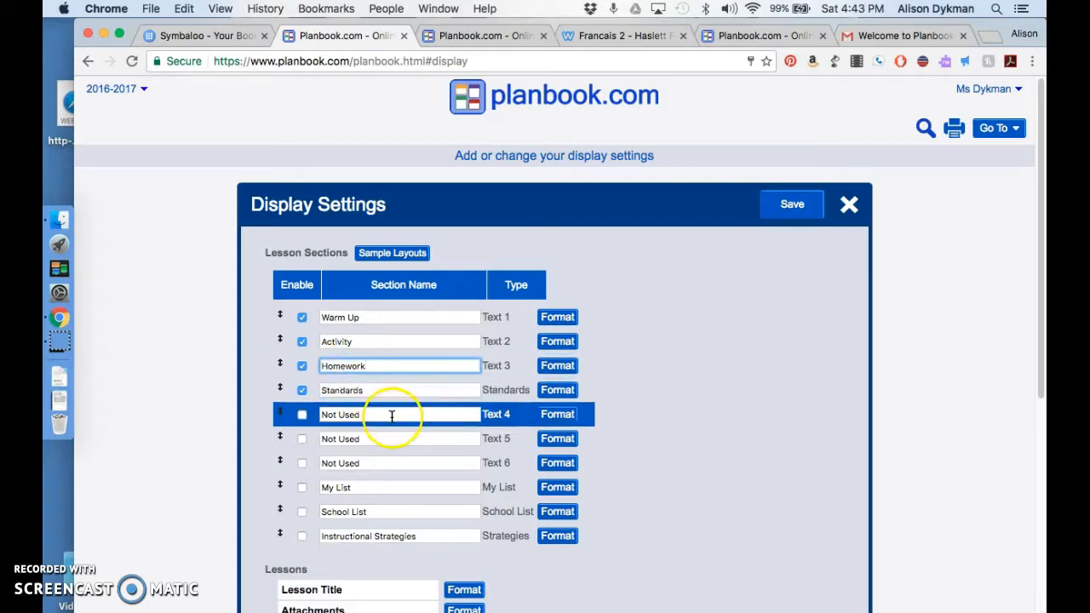
left_click_drag(389, 414, 294, 415)
type("Re")
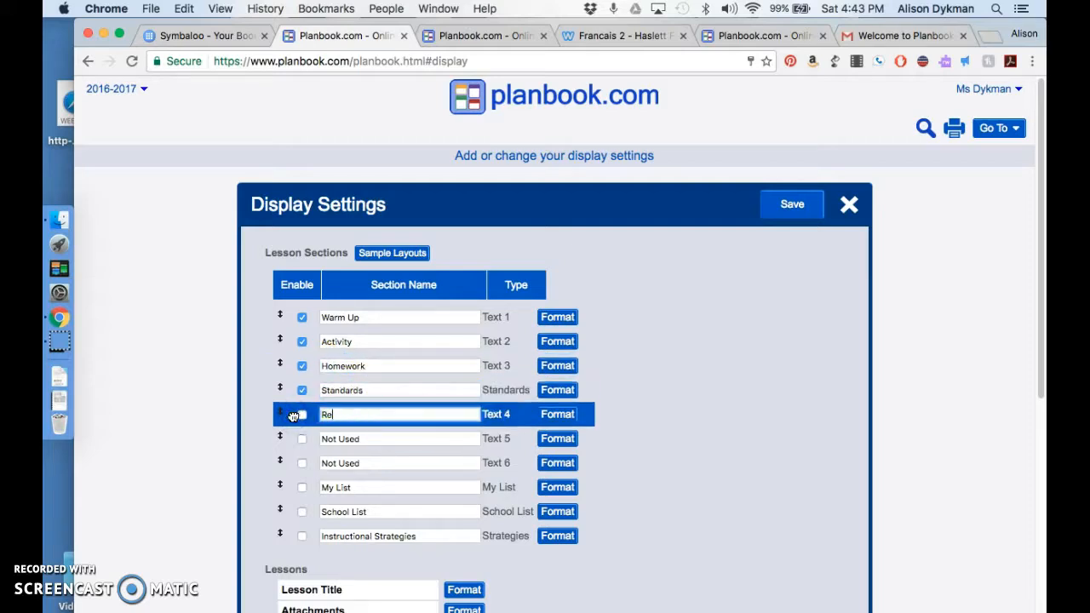
left_click(302, 430)
left_click(301, 415)
left_click(703, 453)
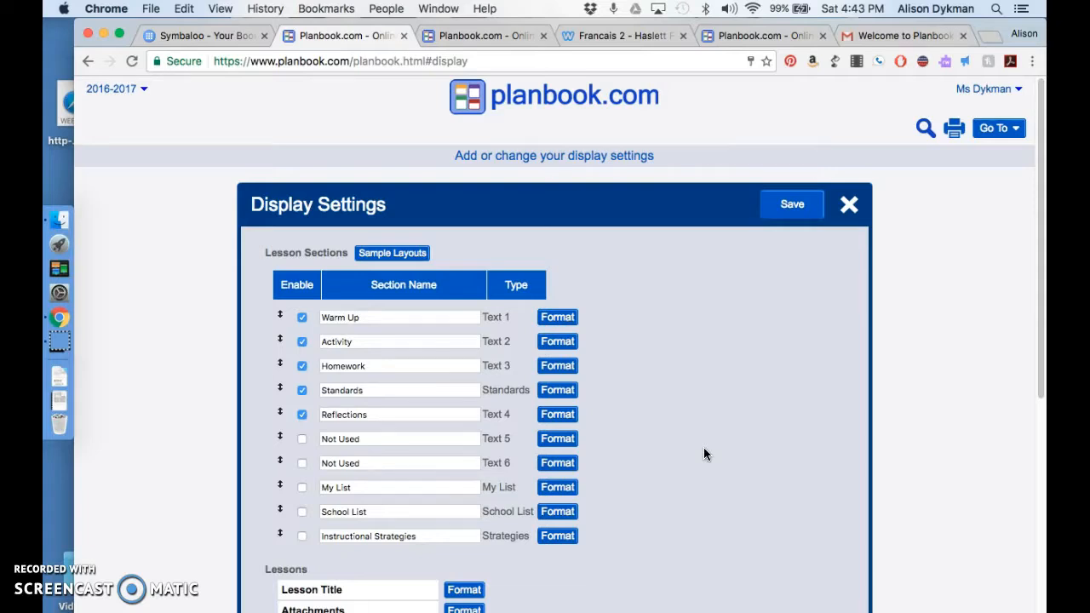
Step: Review the remaining display options for lessons, events and dates, and save the display settings
scroll(703, 454, "down", 10)
left_click(643, 467)
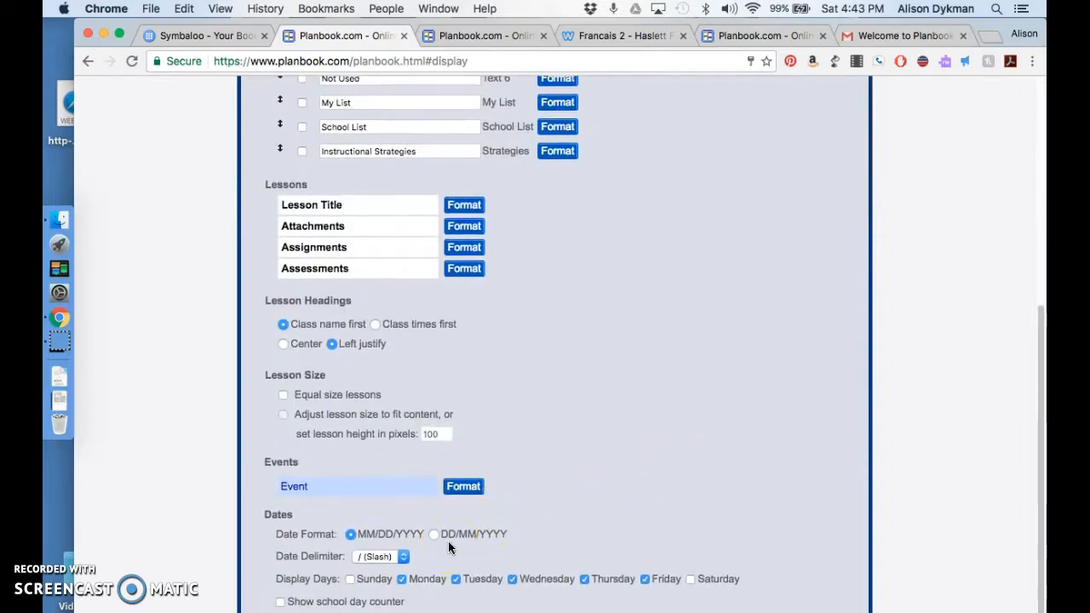
left_click(469, 492)
scroll(648, 295, "up", 10)
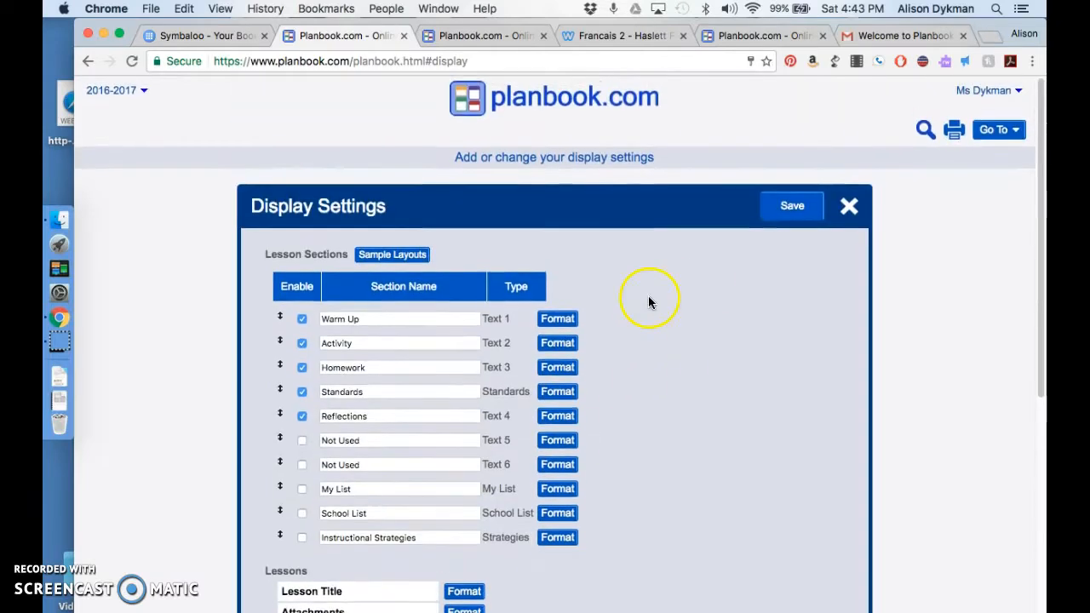
left_click(792, 206)
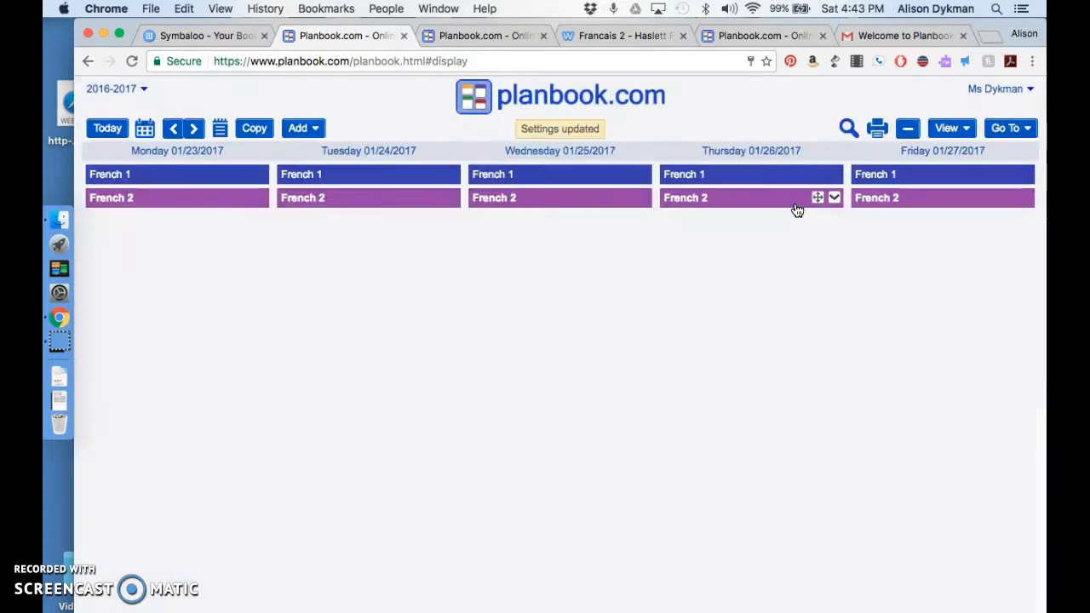
Step: Open Monday 01/23/2017's French 1 lesson, title it "First Day Second Semester" and enter "Talk about first semester." as the Warm Up
mouse_move(176, 202)
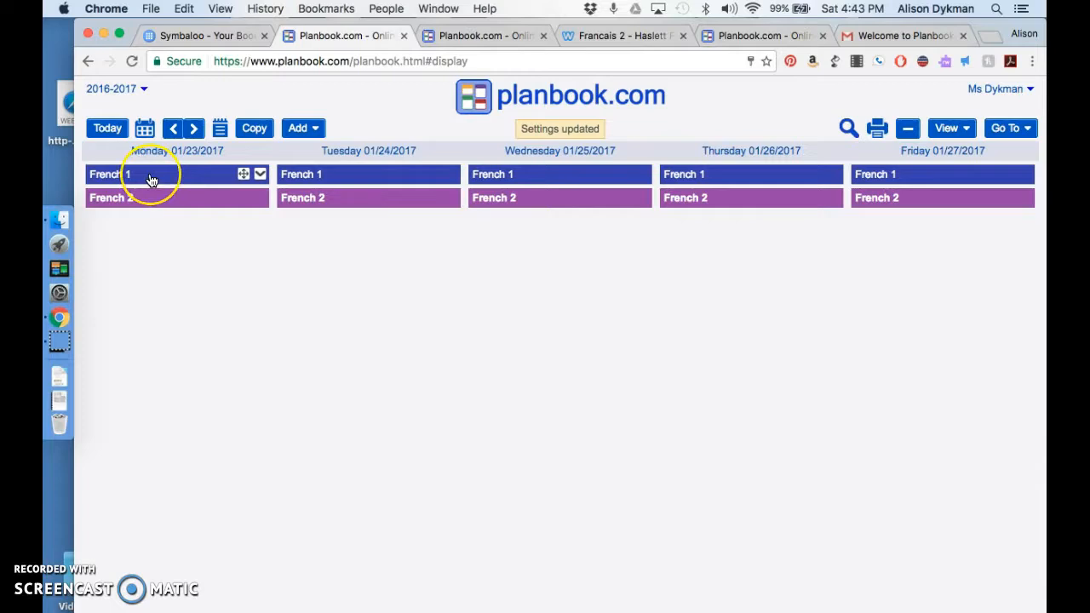
left_click(149, 179)
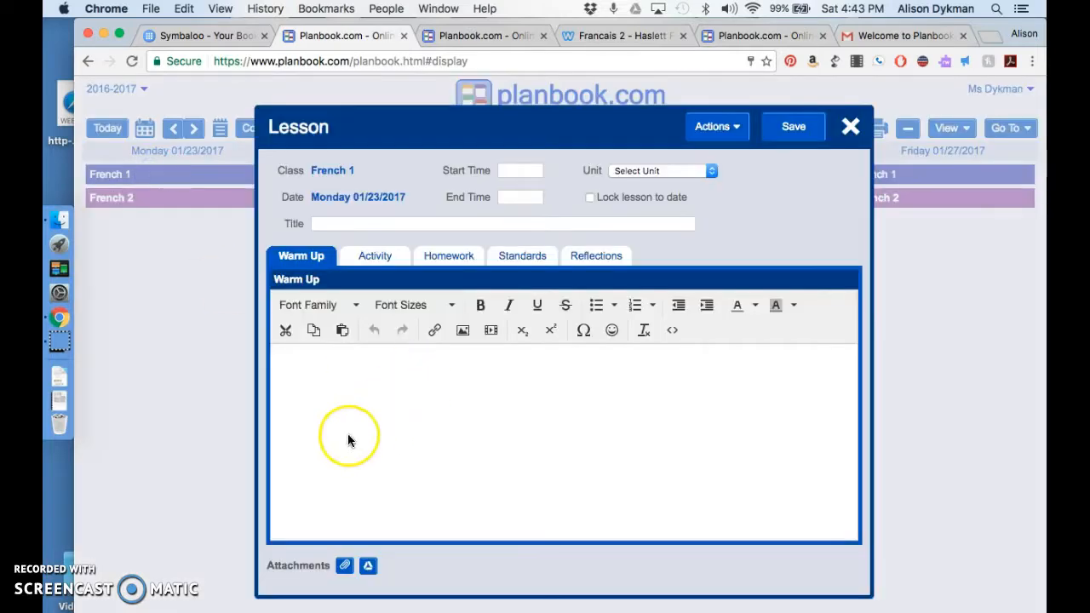
left_click(379, 459)
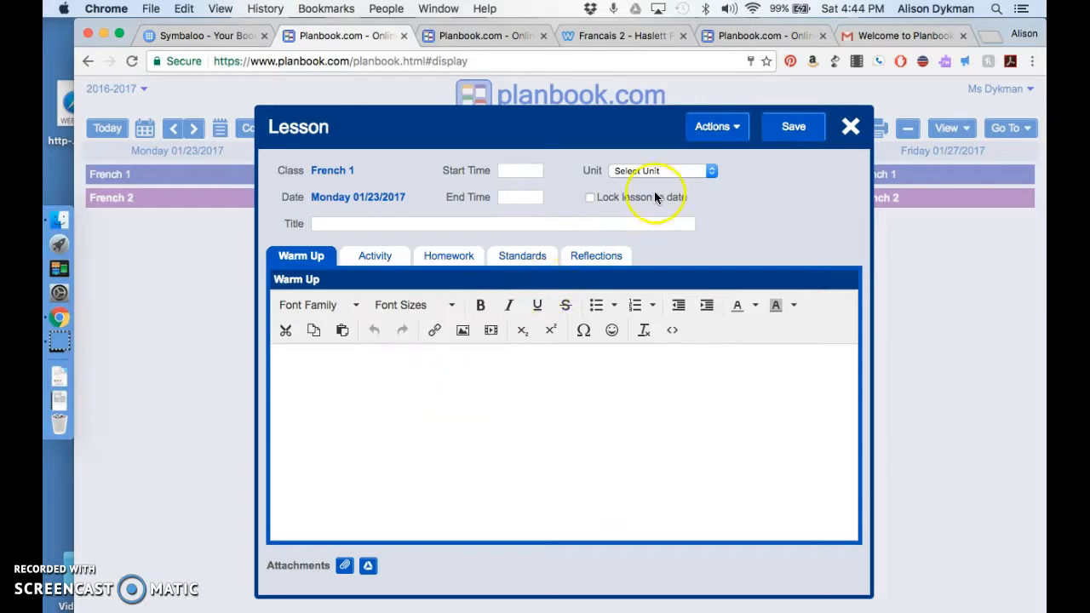
left_click(484, 227)
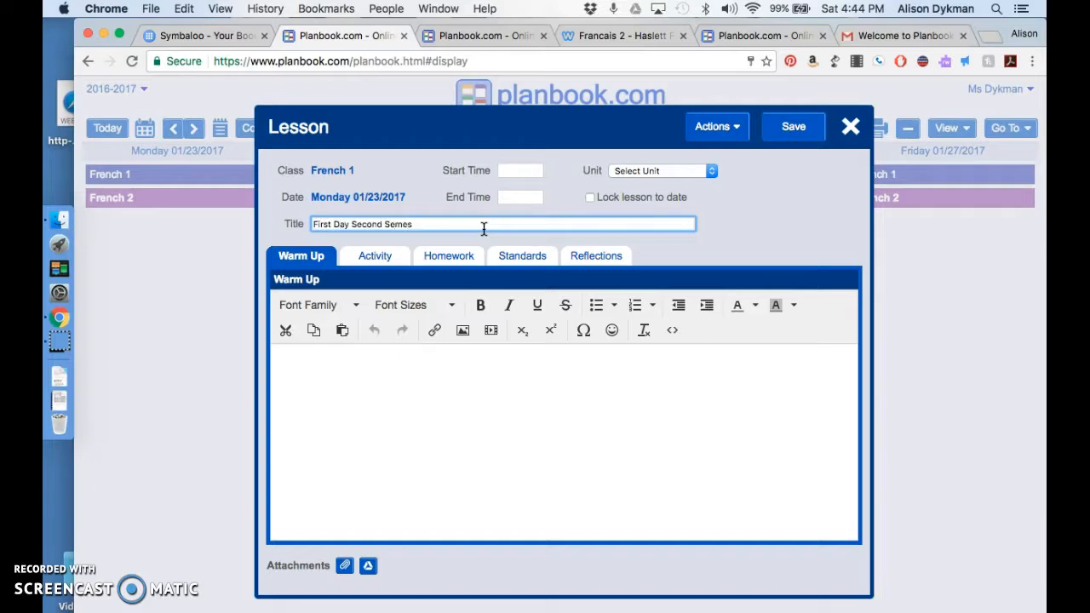
left_click(416, 434)
type("Talk about first semester.")
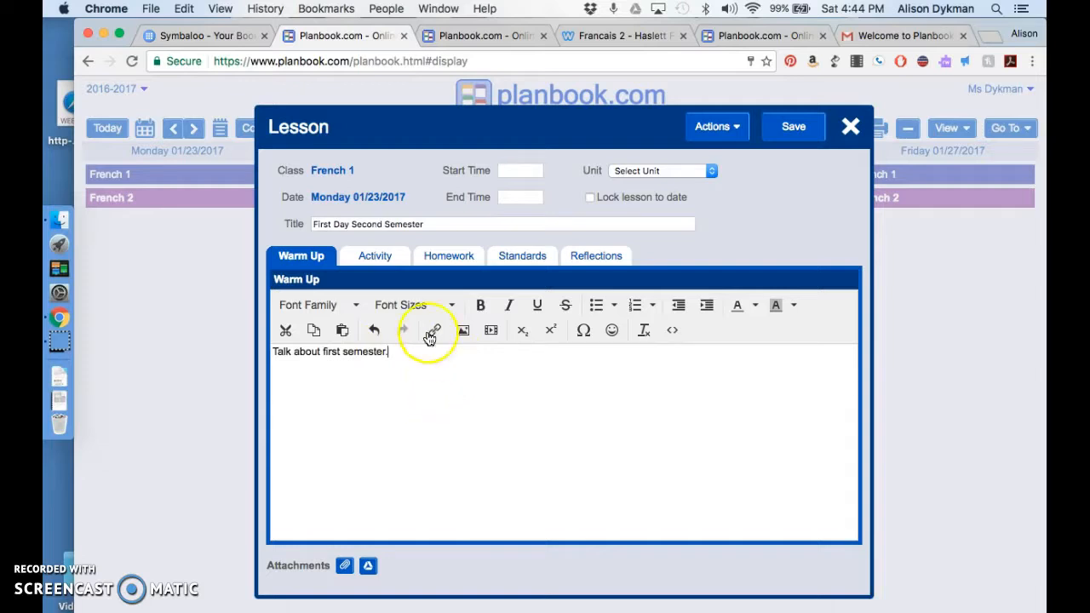
Step: Enter "Speak in French." in the lesson's Activity section and start a new line below it
left_click(375, 256)
left_click(343, 350)
type("Spea")
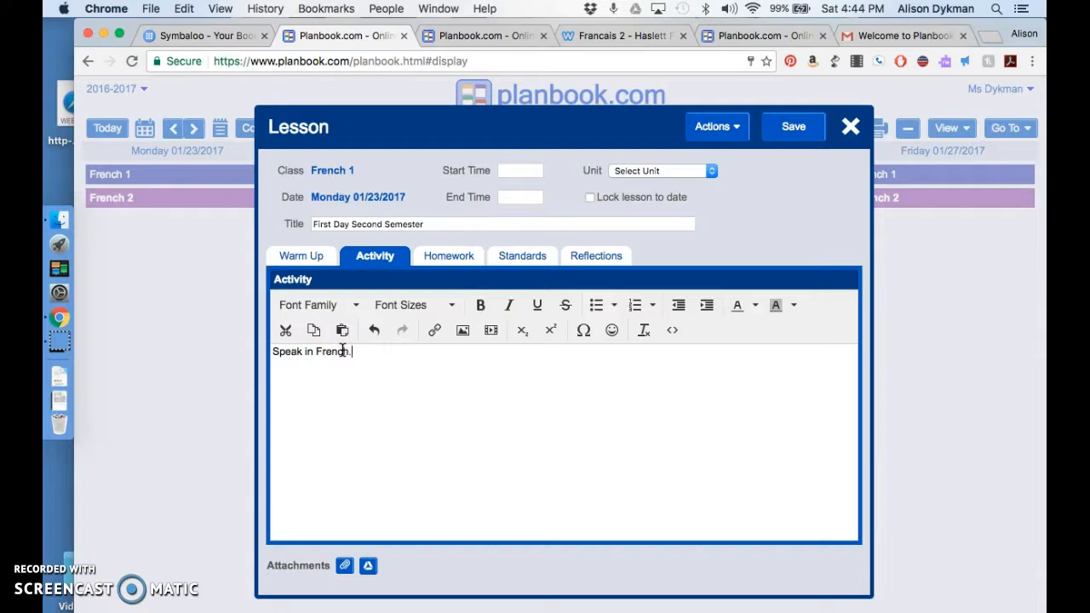
type("k in French.")
key("Return")
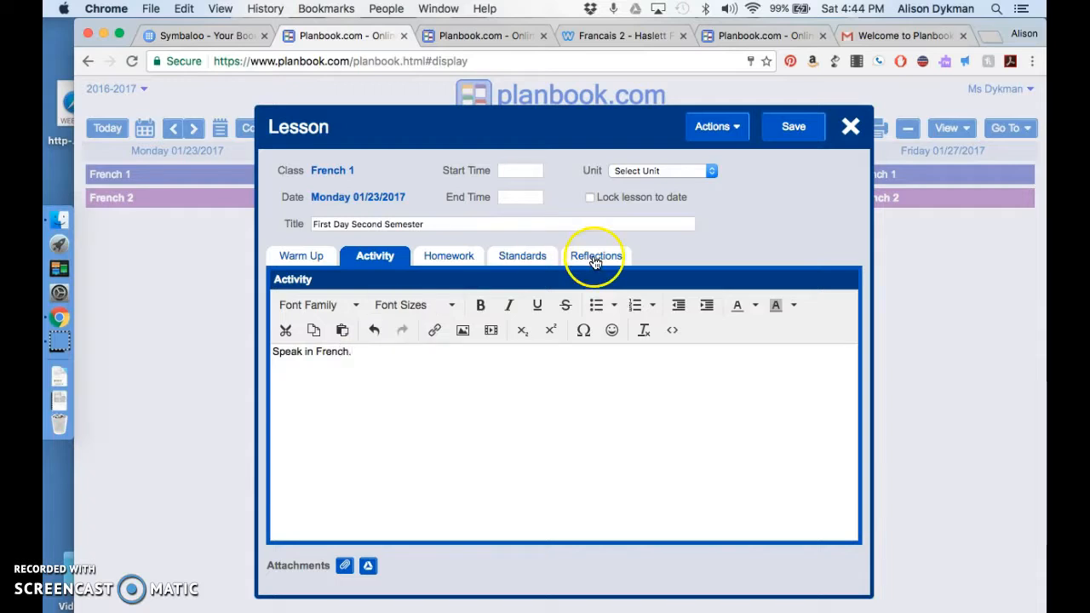
Step: Switch to youtube.com in a new browser tab, open the video "Les activités quotidiennes du petit Éric", pause it and copy its web address
left_click(991, 36)
type("youtube.com")
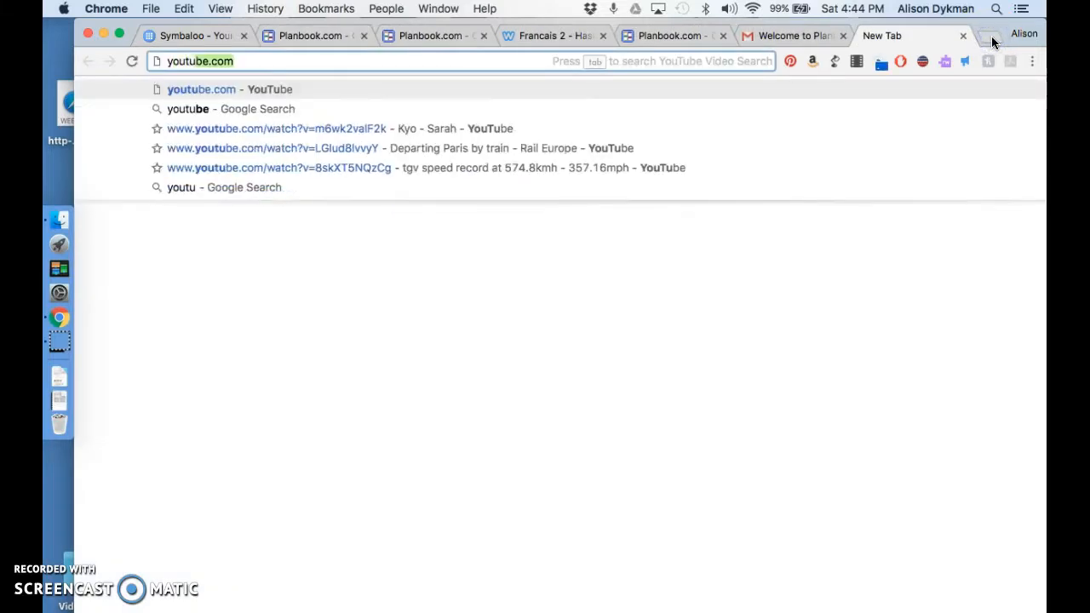
key("Return")
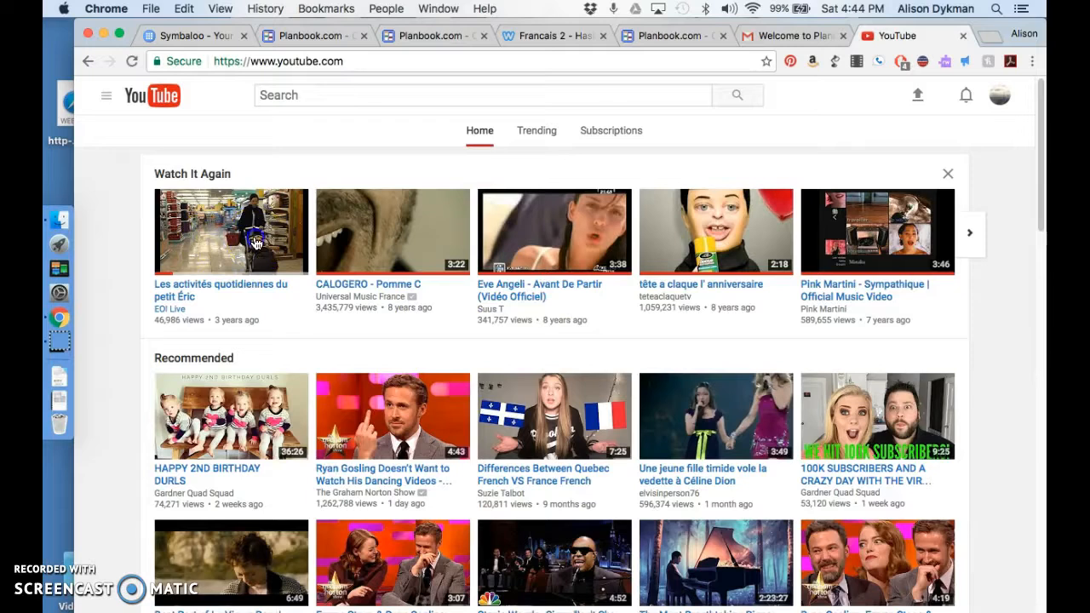
left_click(256, 242)
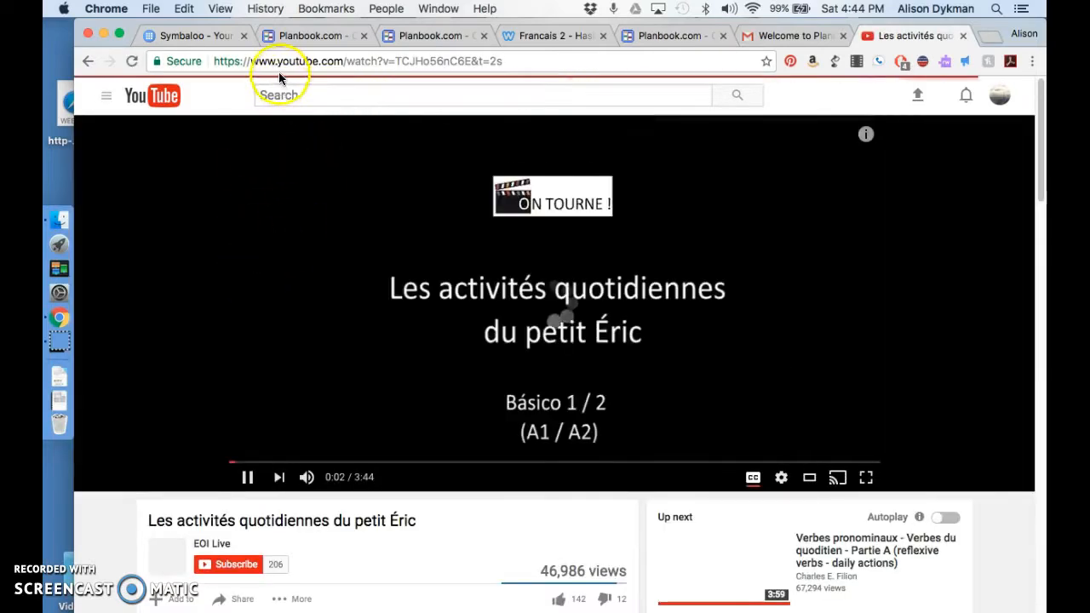
left_click(274, 63)
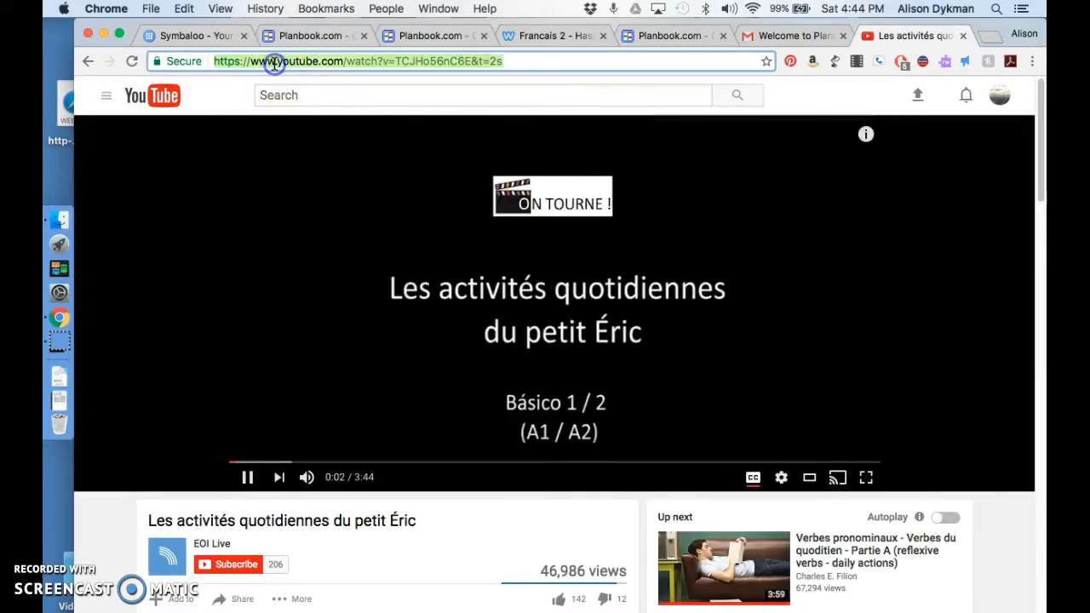
left_click(250, 478)
left_click(536, 59)
key("super+c")
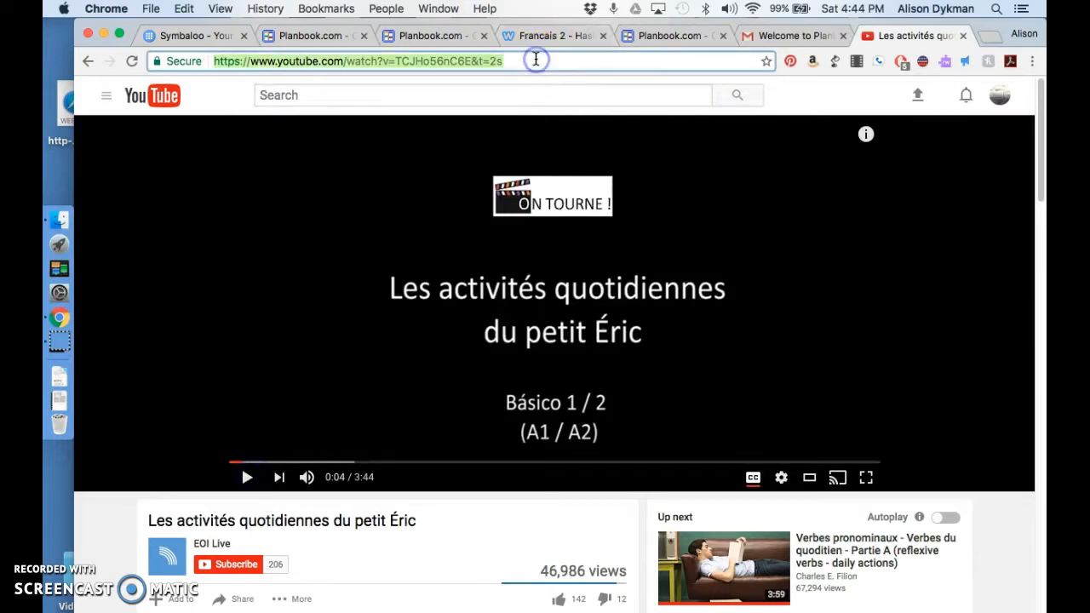
Step: Return to the Planbook lesson and insert the copied YouTube video into the Activity section with dimensions 160 x 84
left_click(307, 37)
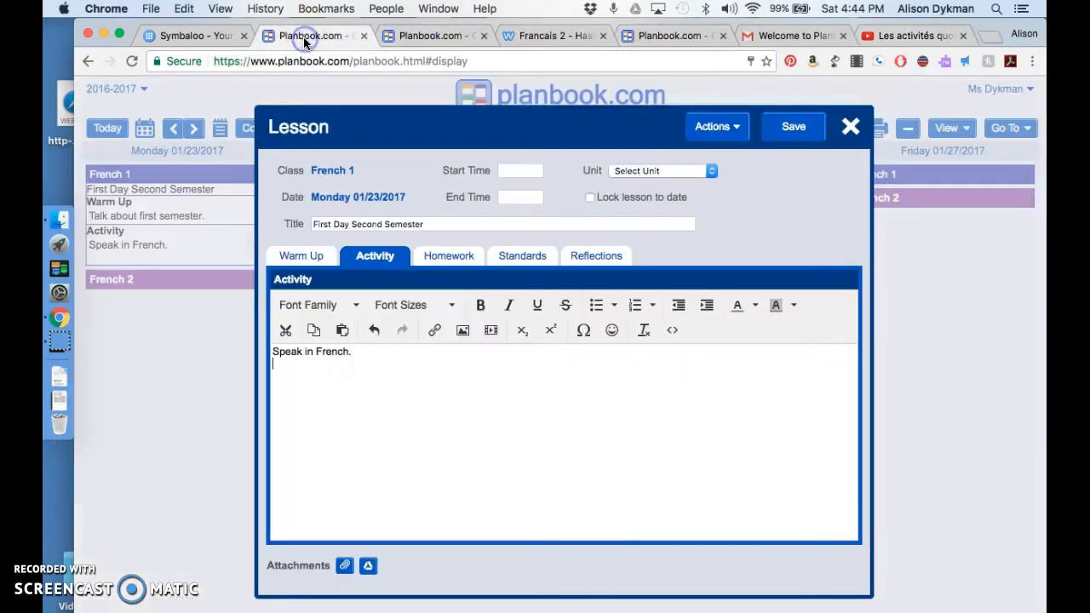
left_click(492, 330)
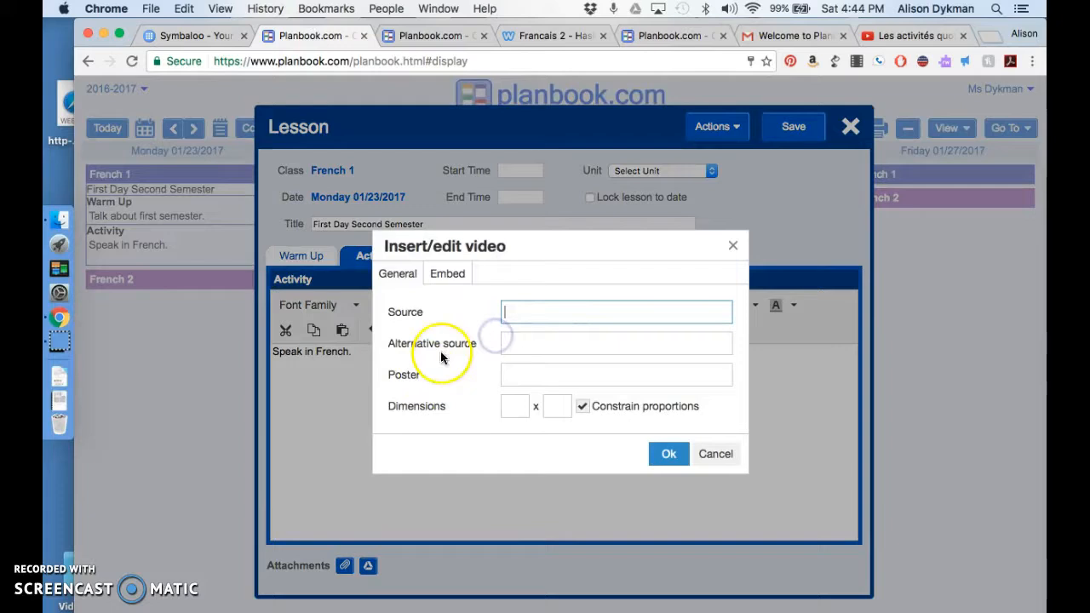
key("super+v")
left_click(512, 408)
type("160")
key("Tab")
type("8")
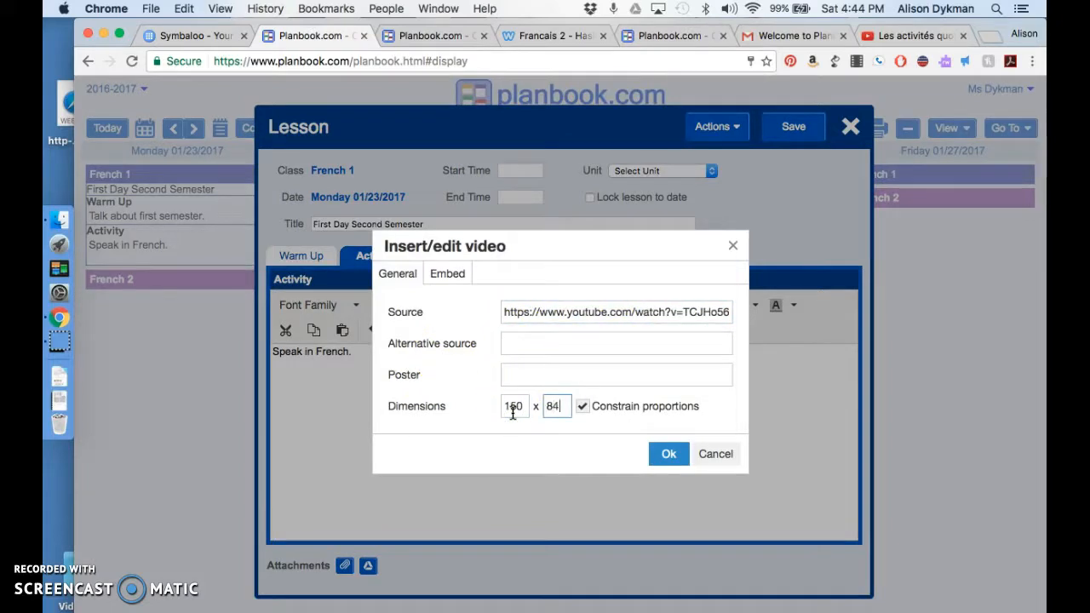
left_click(660, 453)
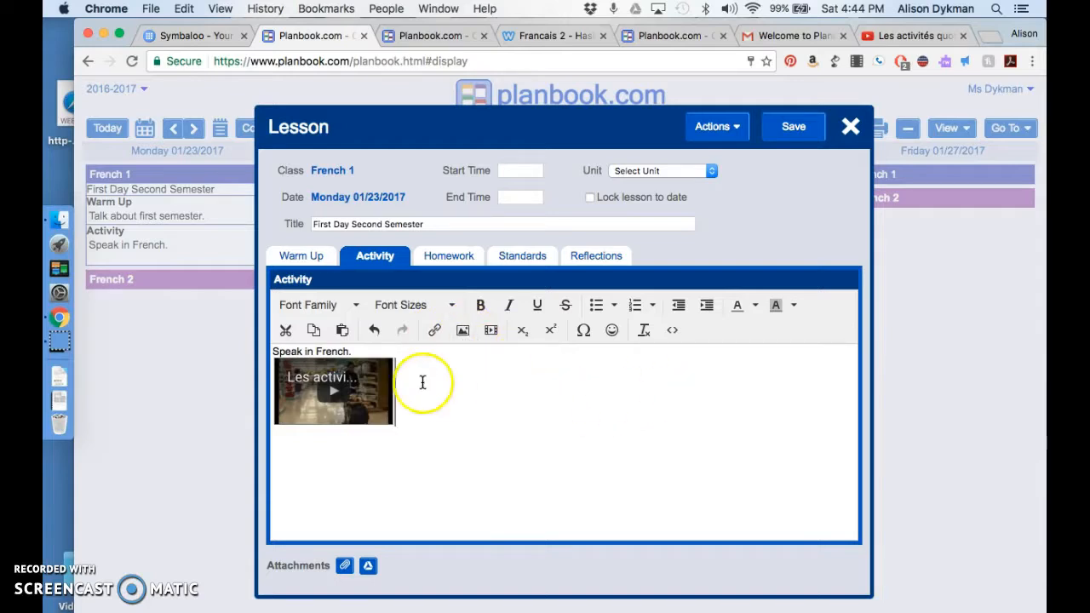
Step: Enter "Watch video again." in the lesson's Homework section
left_click(455, 264)
left_click(366, 353)
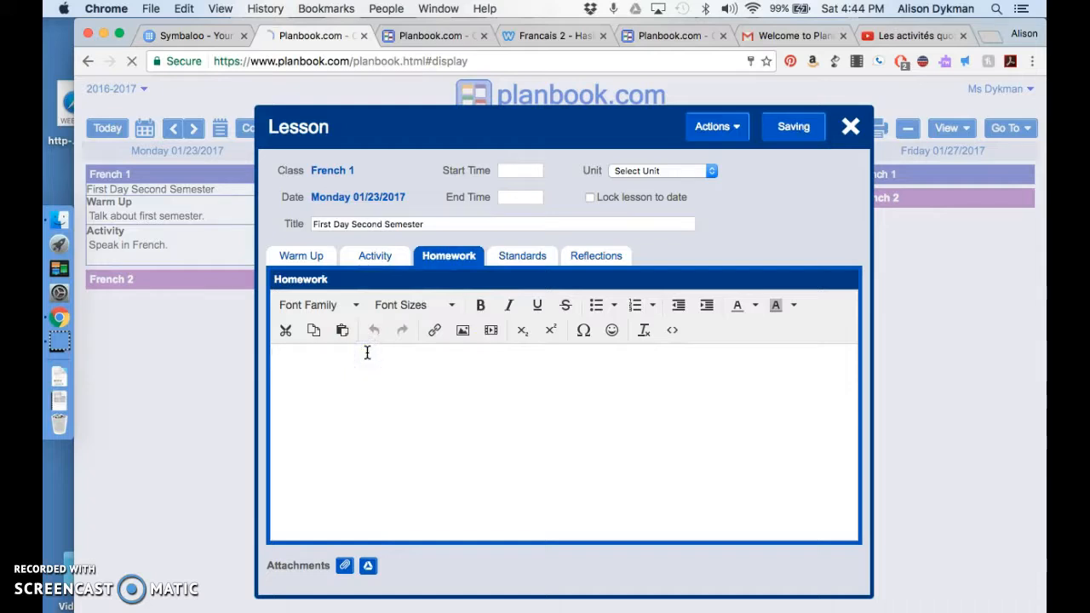
type("Watch video again.")
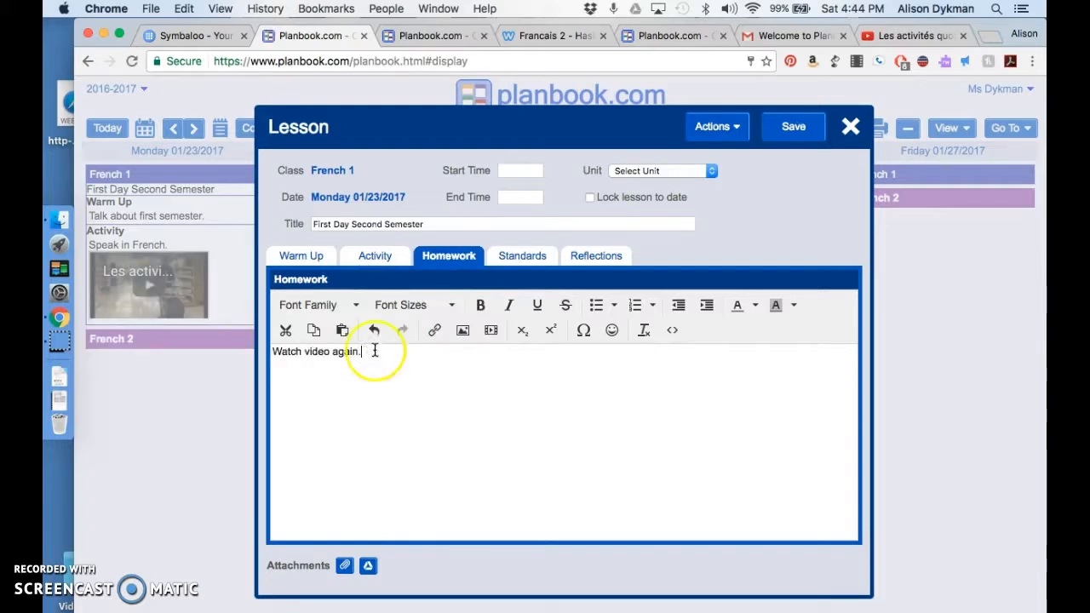
Step: Start adding lesson standards, choosing the U.S. - World Languages (ACTFL) collection and the Standards for Foreign Language Learning subject
left_click(522, 256)
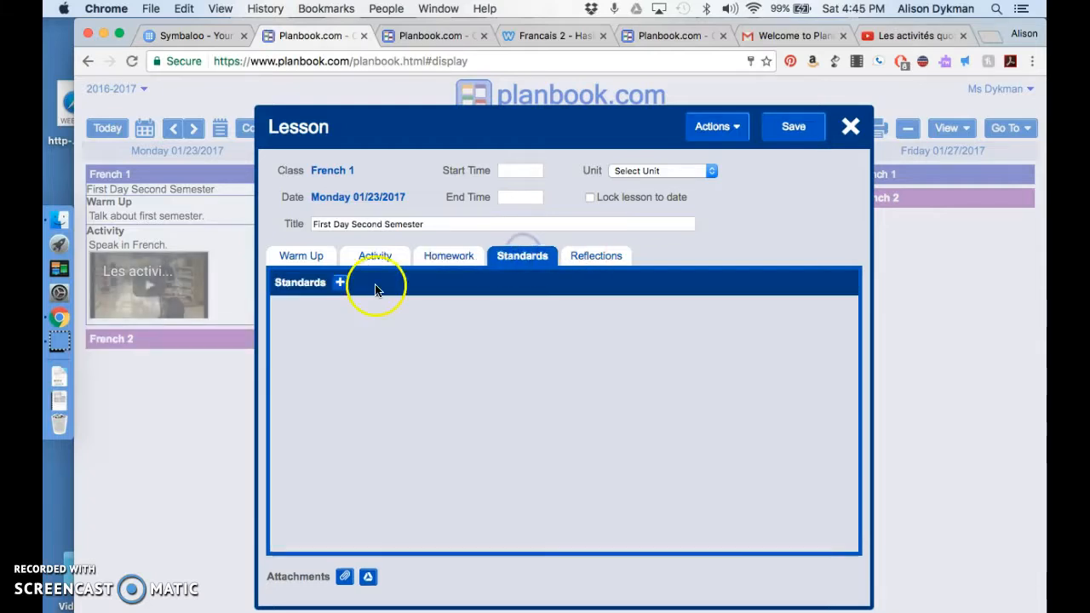
left_click(339, 282)
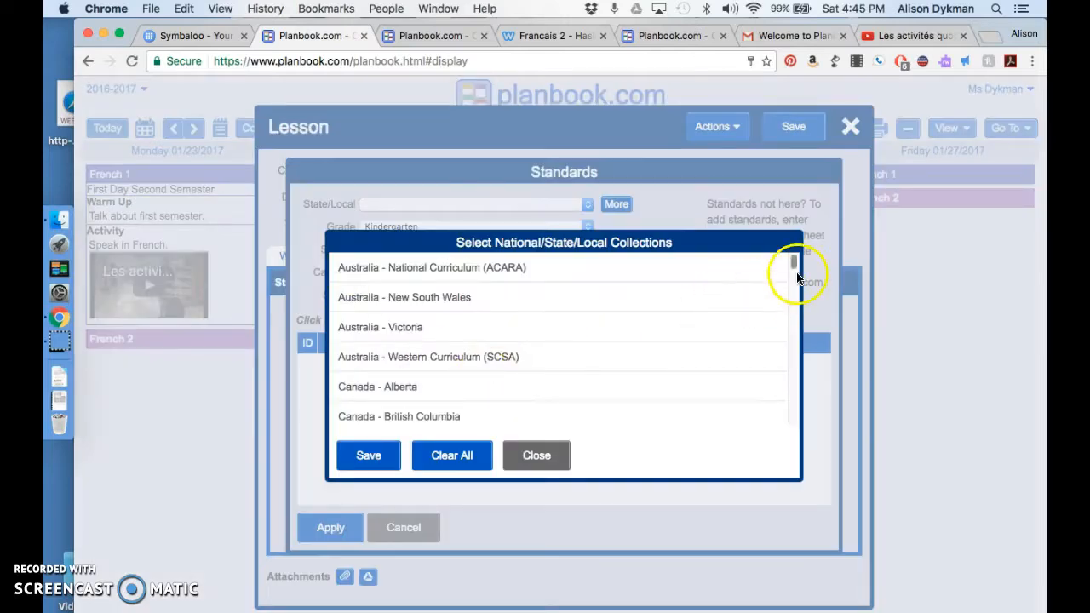
left_click_drag(793, 261, 809, 321)
scroll(655, 340, "down", 4)
scroll(656, 341, "down", 1)
left_click(474, 326)
left_click(366, 455)
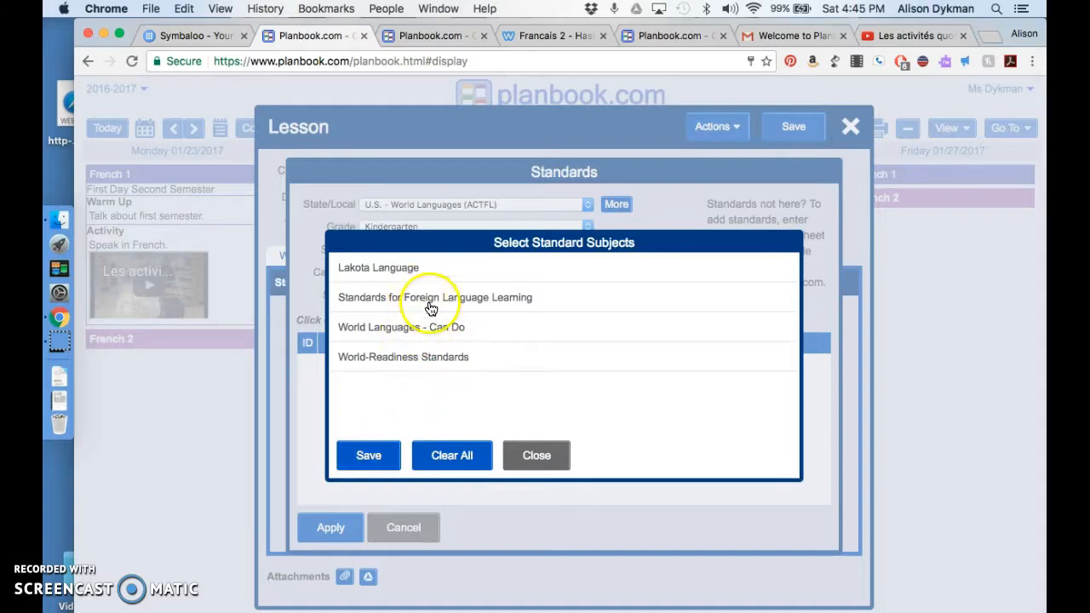
left_click(431, 309)
left_click(380, 456)
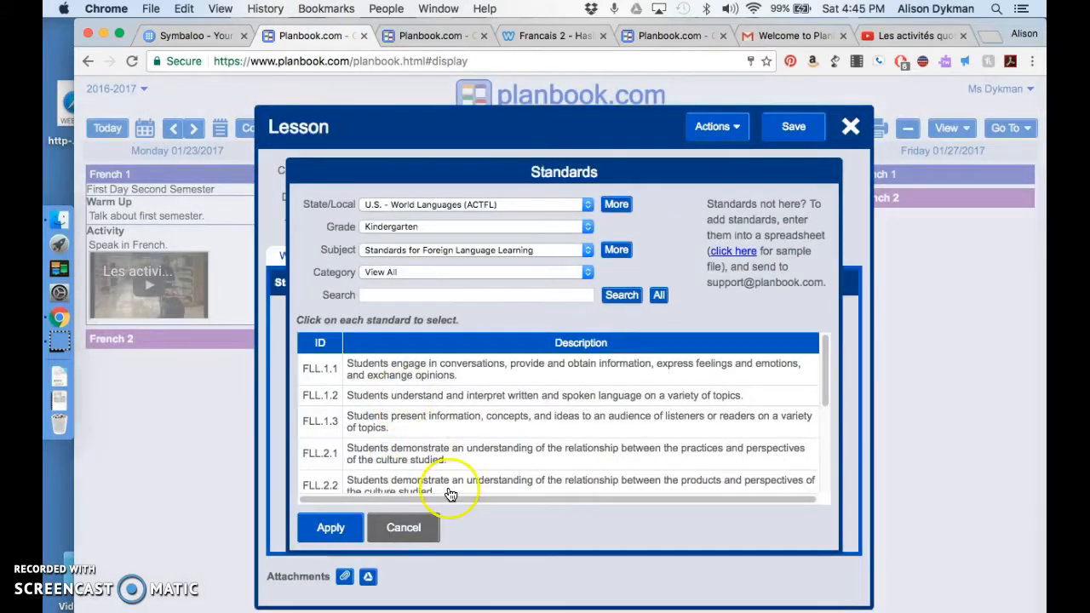
Step: Select standards FLL.1.3 and FLL.2.2 and apply them to the lesson
scroll(499, 413, "down", 5)
scroll(463, 378, "up", 2)
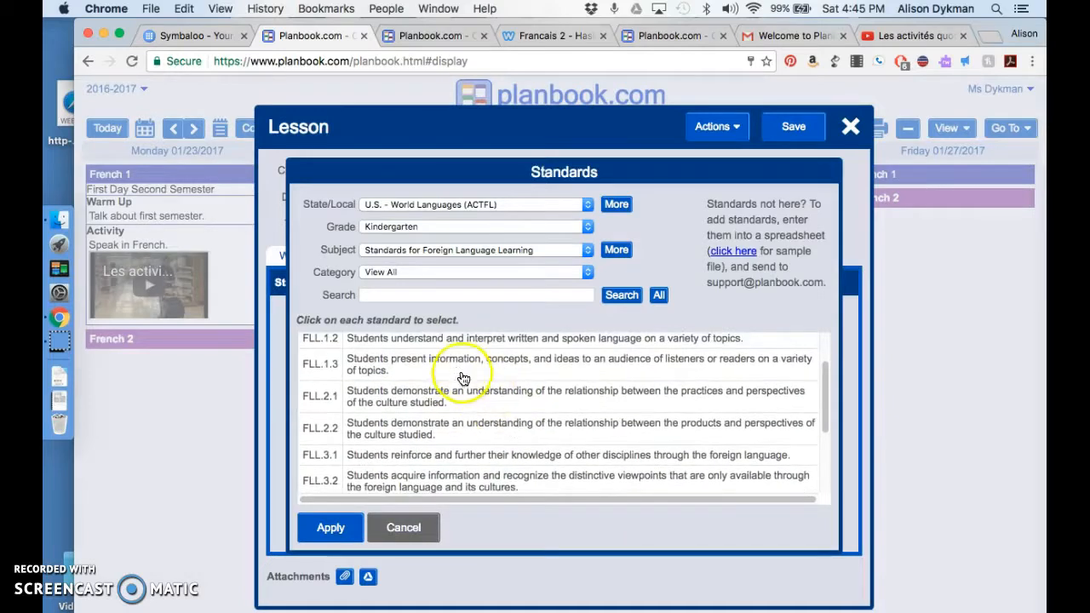
left_click(463, 375)
left_click(454, 428)
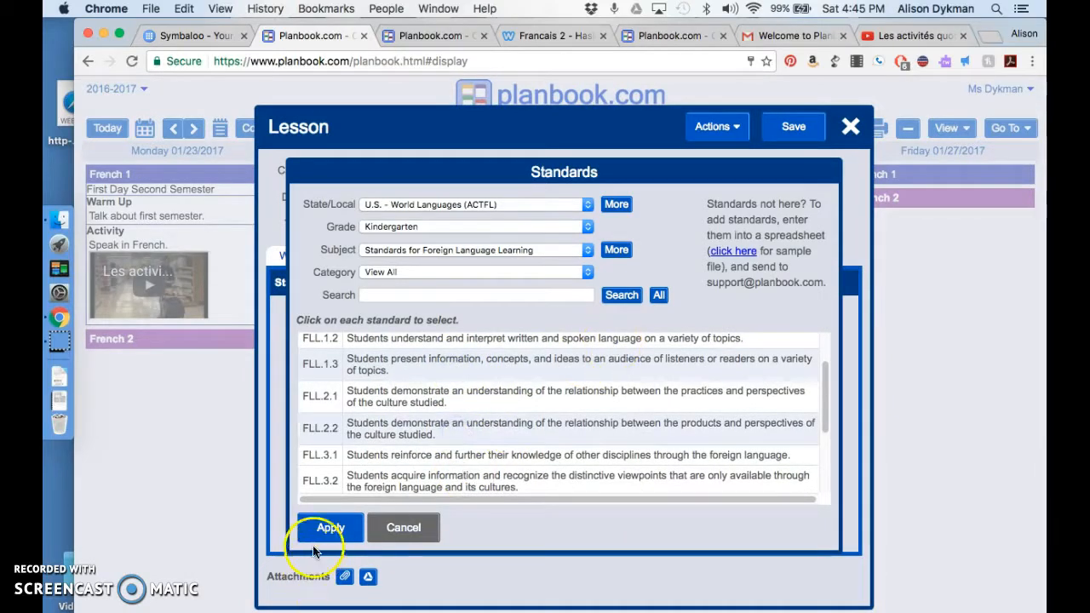
left_click(330, 533)
Step: Enter "This lesson is awesome!" in the Reflections section and save the lesson
left_click(592, 255)
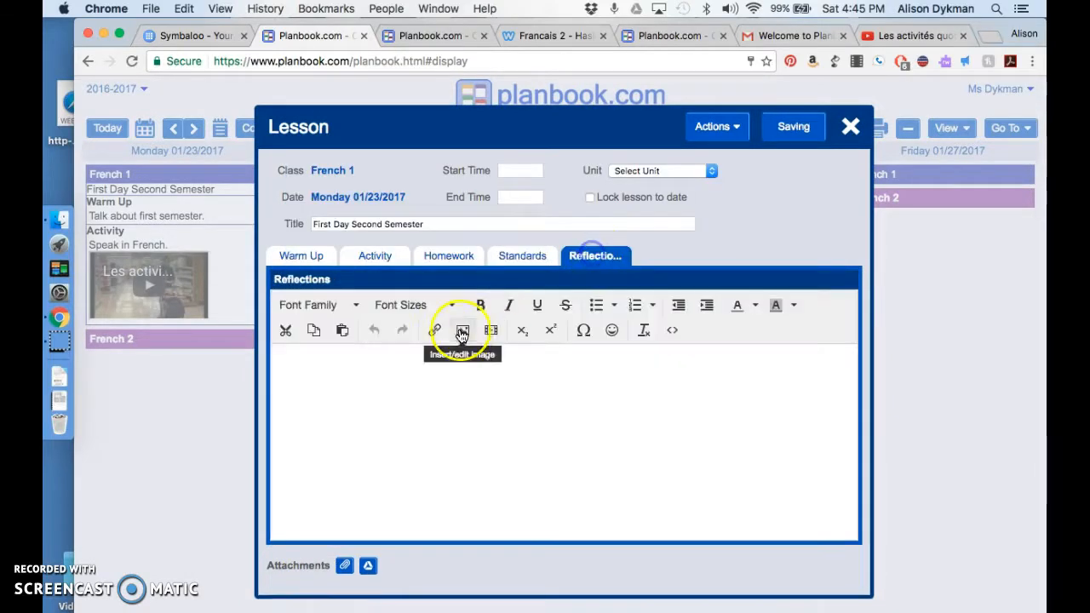
left_click(378, 365)
type("This lesson is awe")
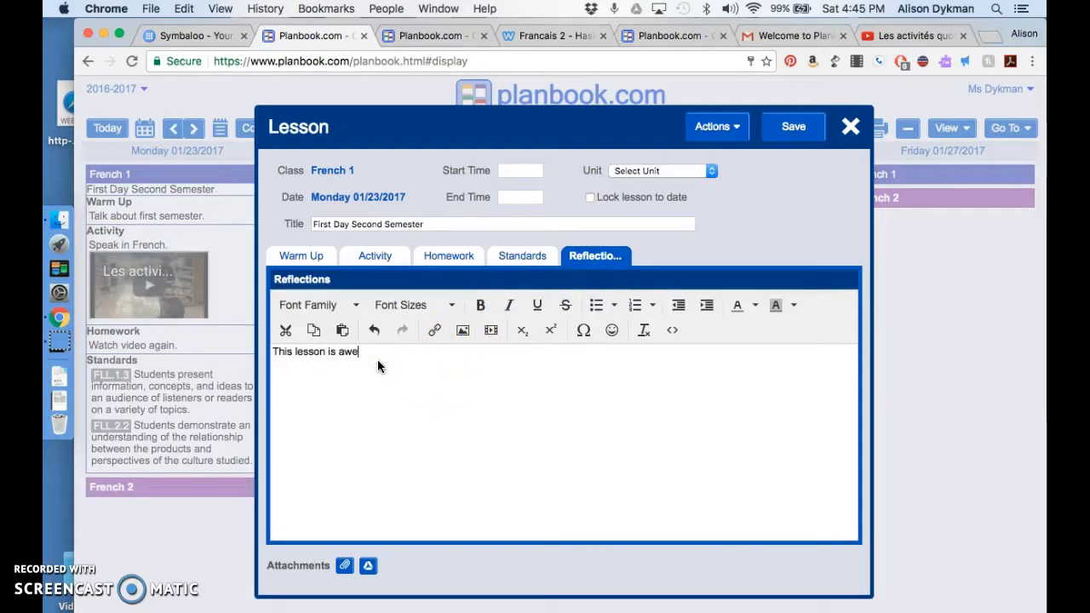
type("some!")
left_click(797, 127)
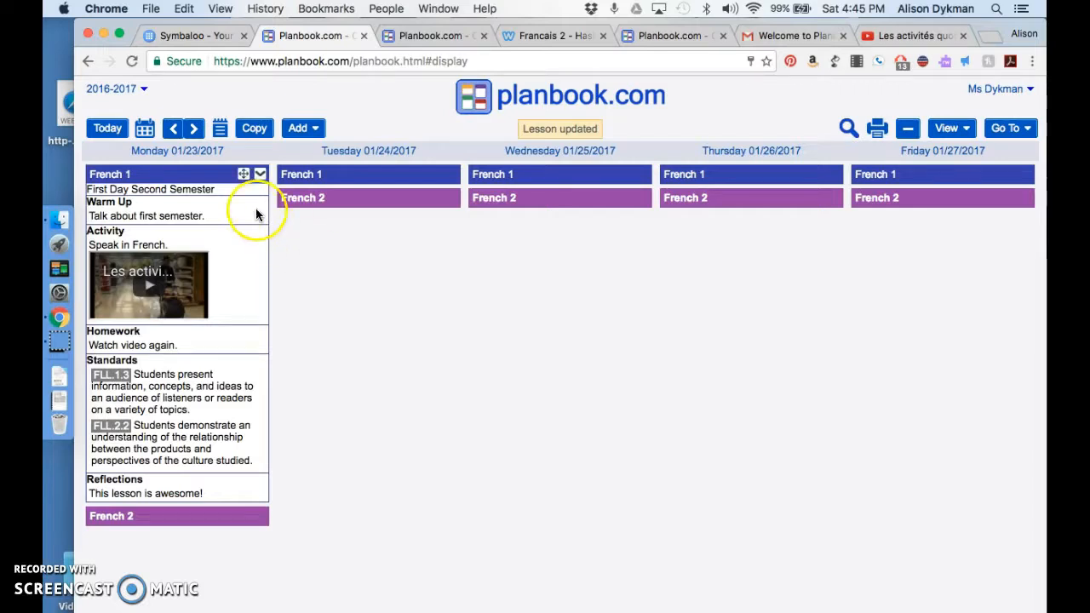
Step: Bump Monday's French 1 lesson forward by 1 day, and extend the moved lesson by 1 day
left_click(260, 176)
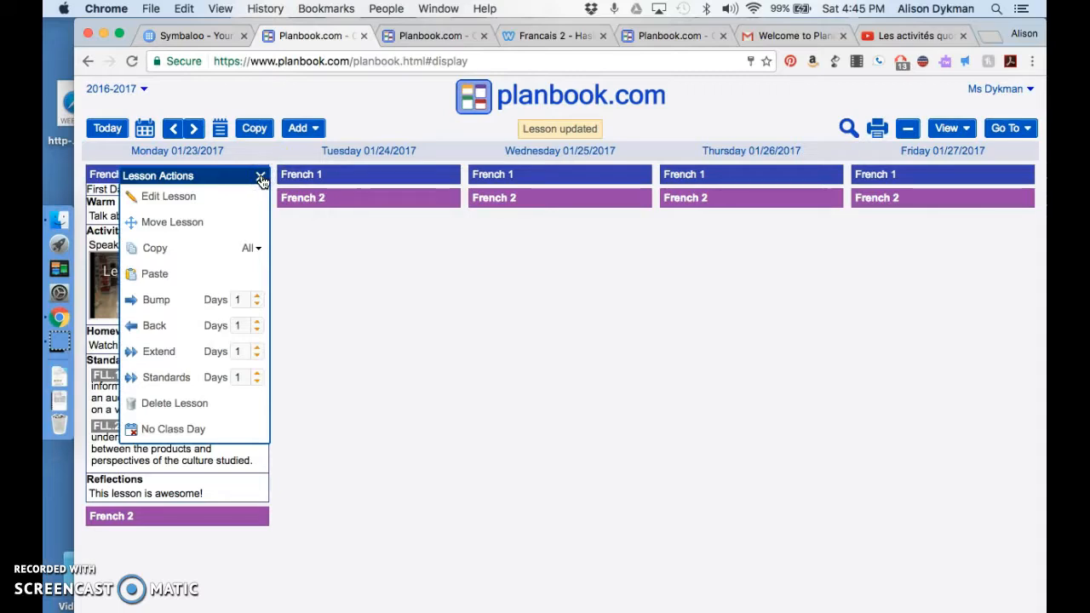
left_click(164, 301)
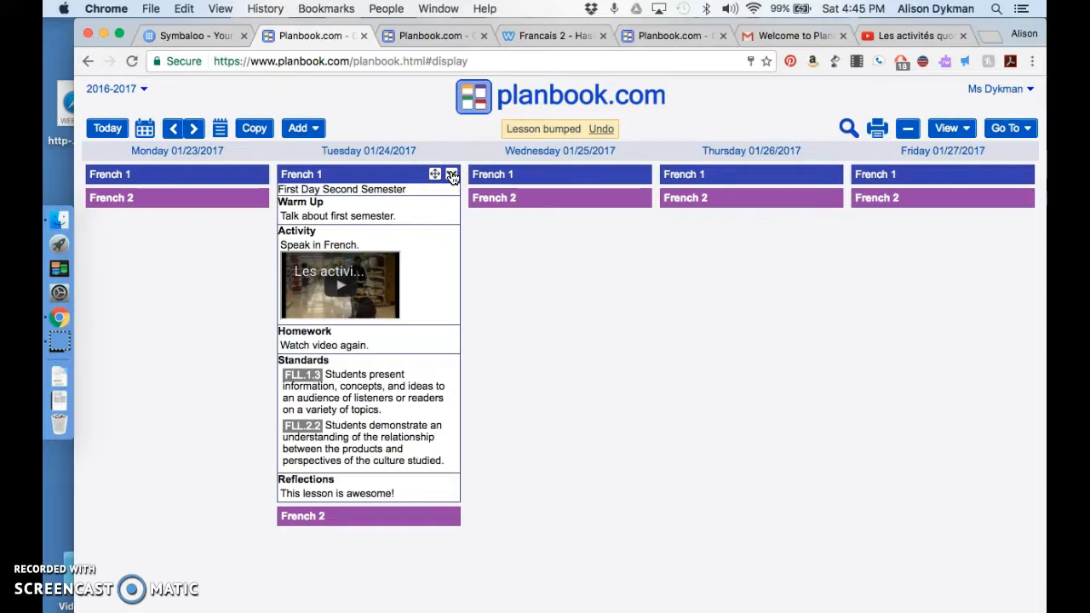
left_click(452, 175)
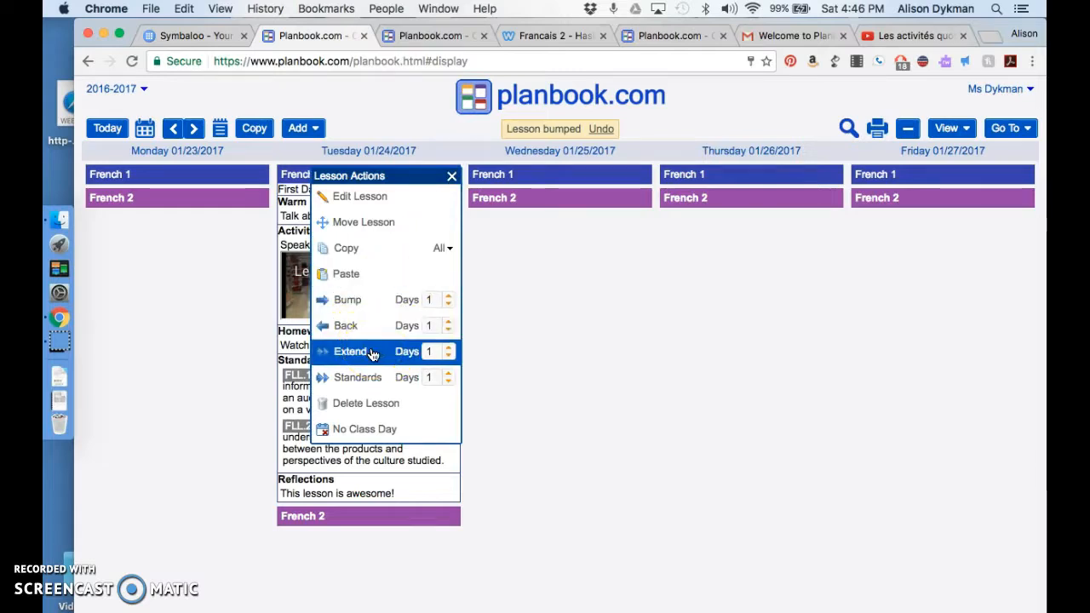
left_click(350, 351)
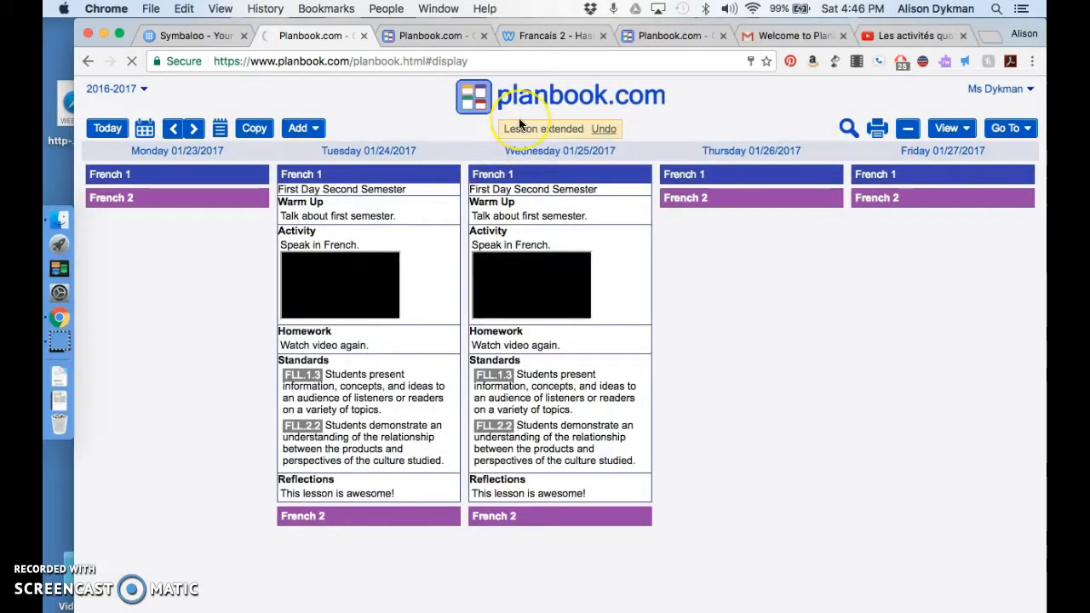
left_click(690, 171)
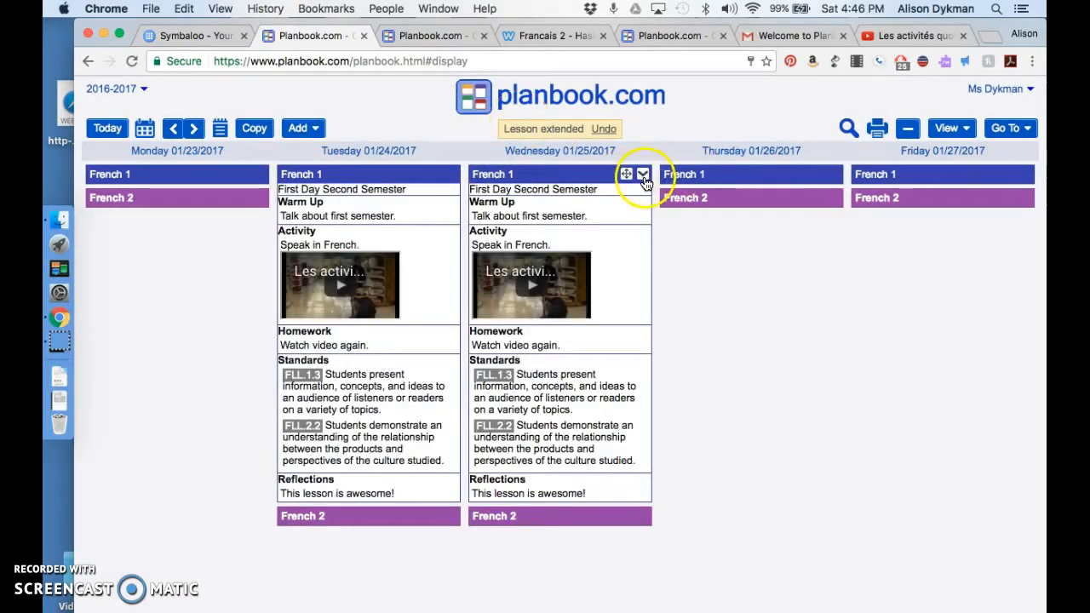
Step: Extend only the standards of Wednesday's French 1 lesson by 2 days
left_click(641, 179)
left_click(593, 308)
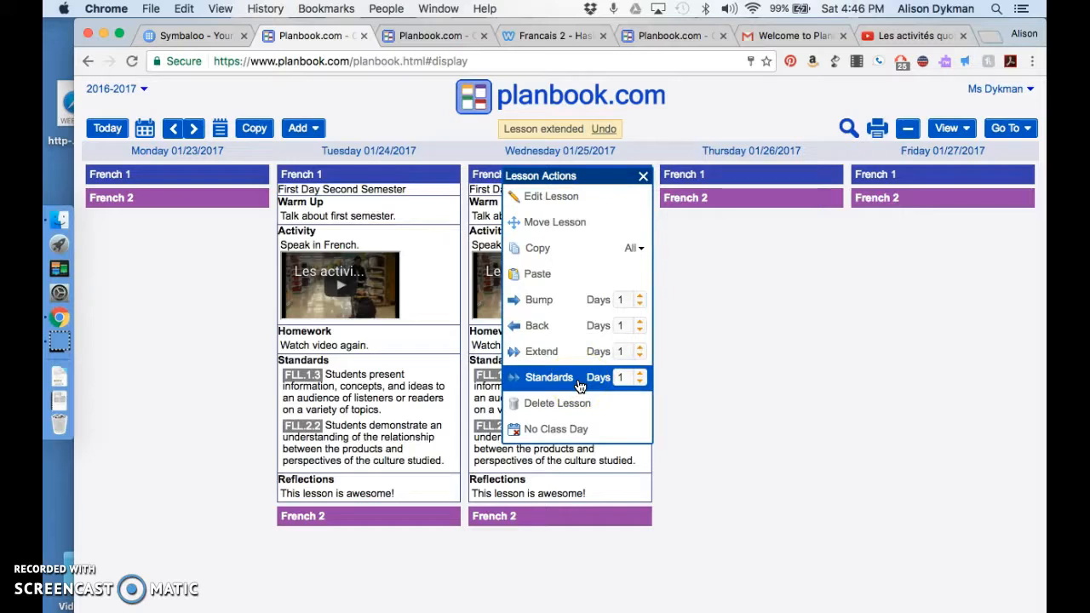
left_click(640, 374)
left_click(557, 380)
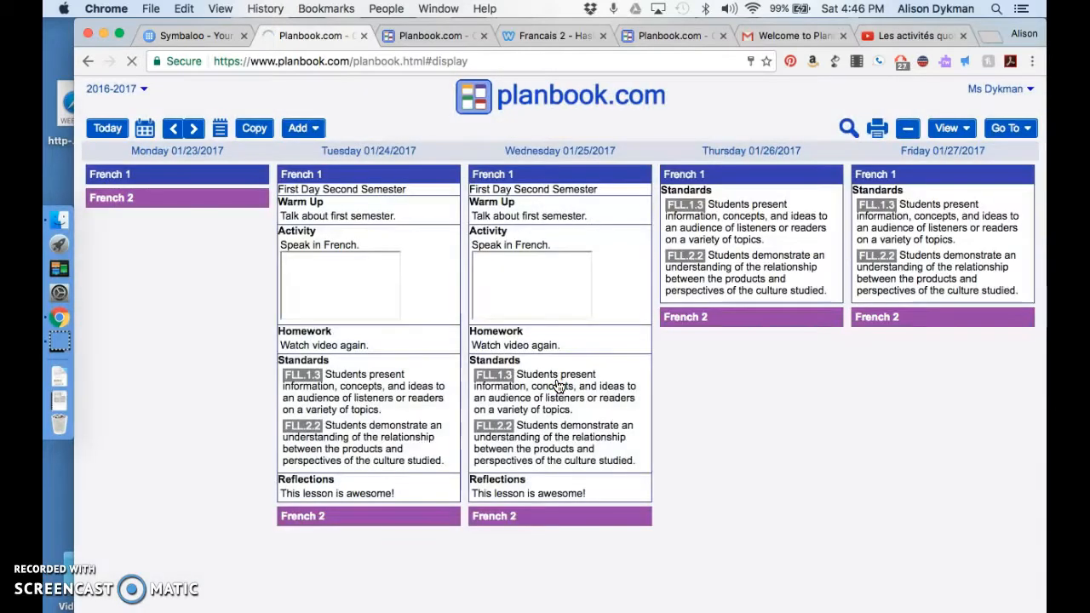
left_click(550, 333)
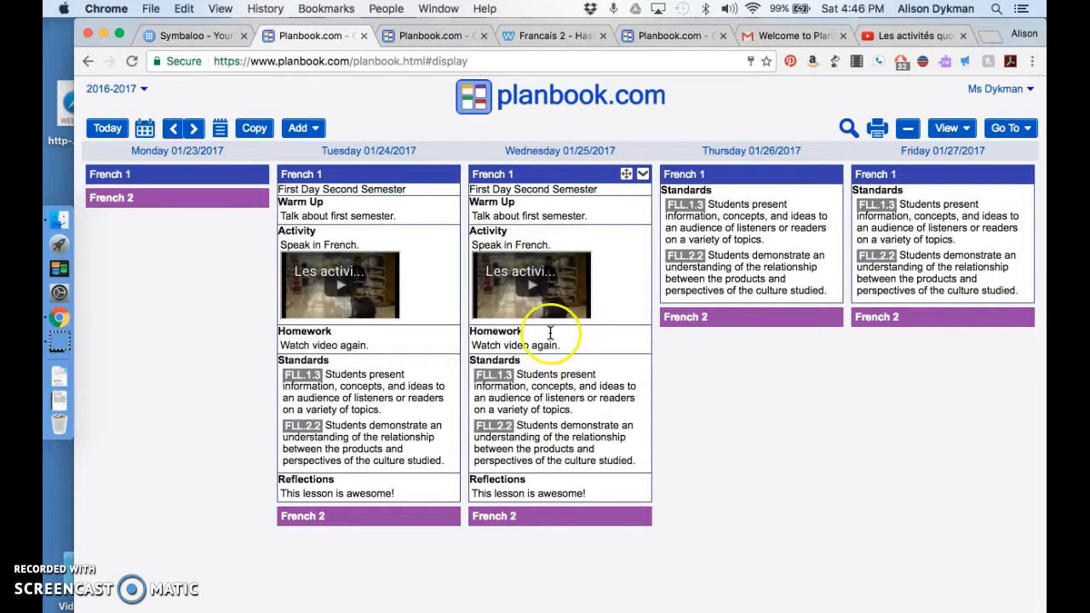
Step: Delete Wednesday 01/25/2017's French 1 lesson without shifting the other lessons
left_click(643, 174)
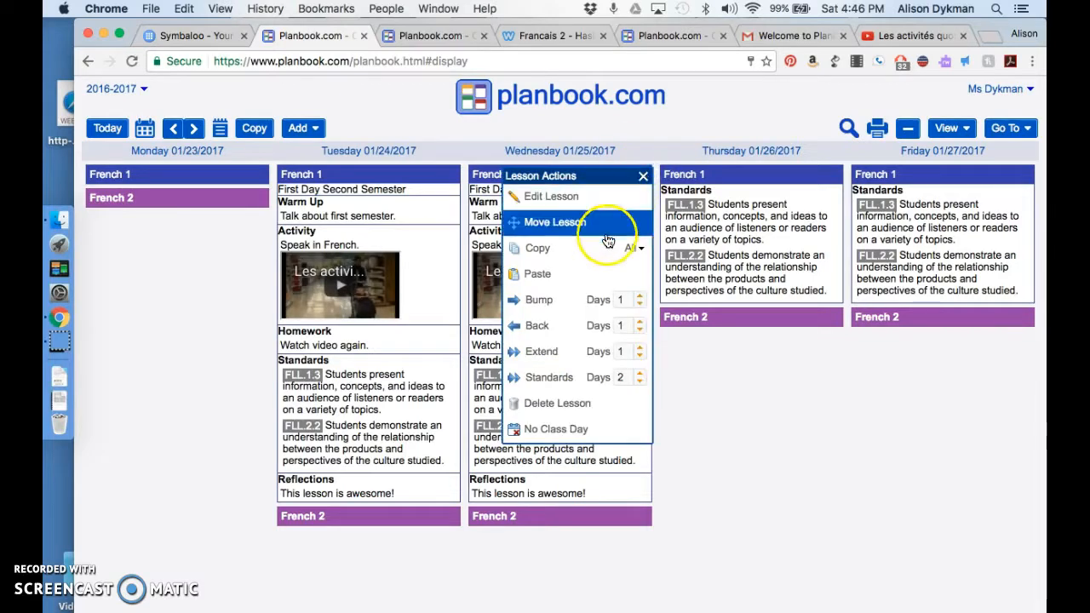
left_click(598, 405)
left_click(516, 415)
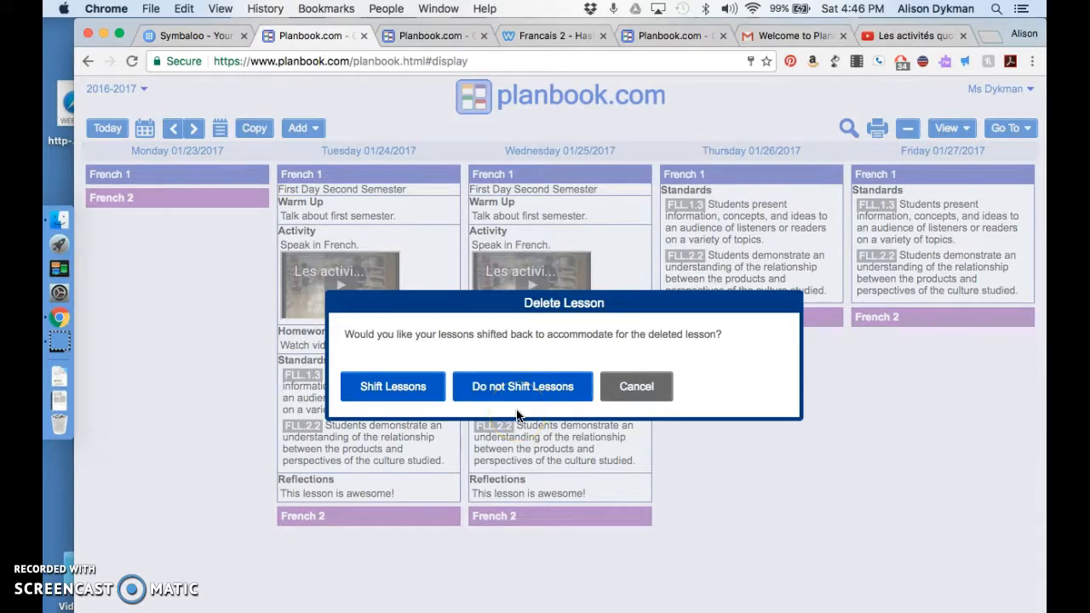
left_click(526, 394)
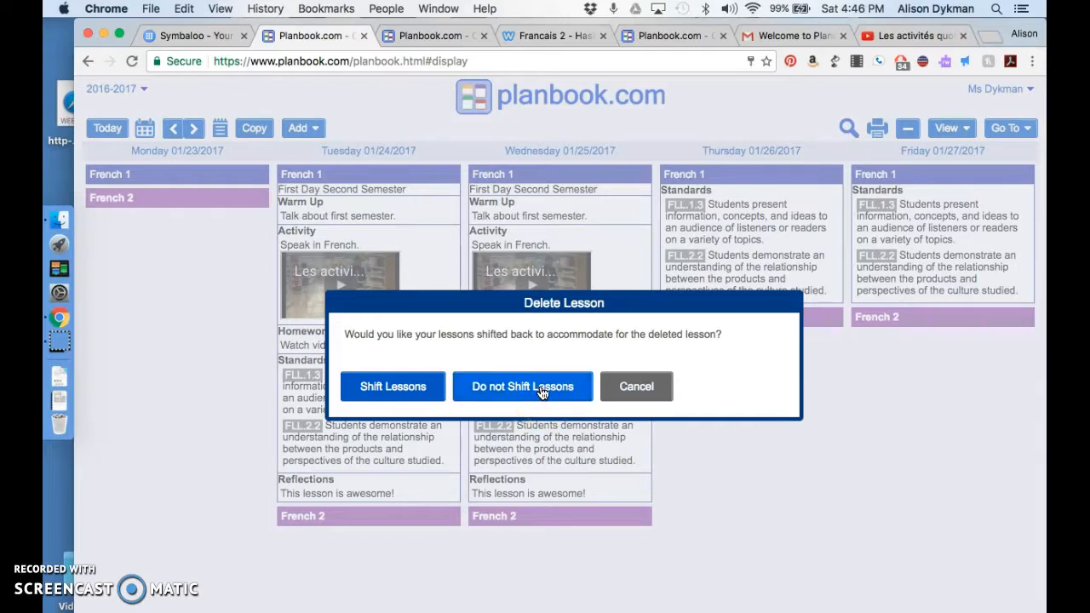
left_click(542, 384)
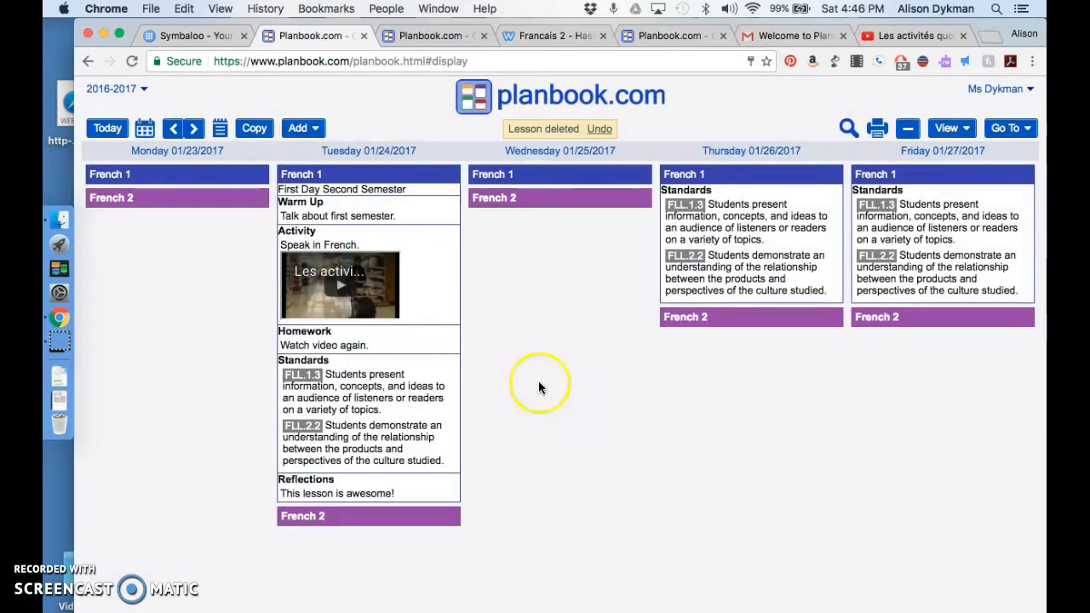
Step: Move Tuesday 01/24/2017's French 1 lesson to 01/31/2017, keeping the French 1 class, and show the following week
left_click(451, 175)
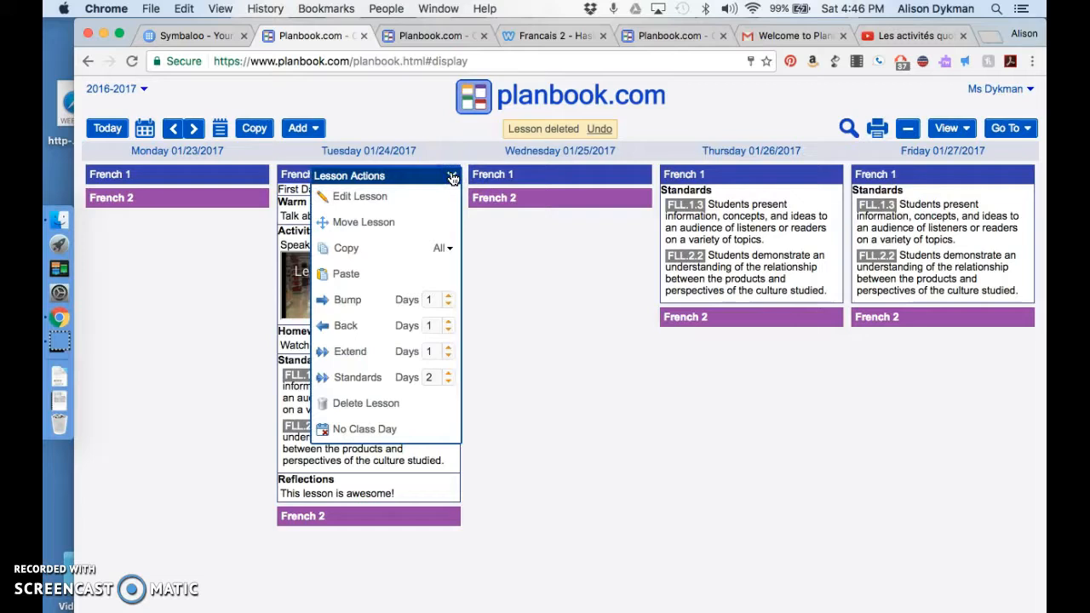
left_click(390, 222)
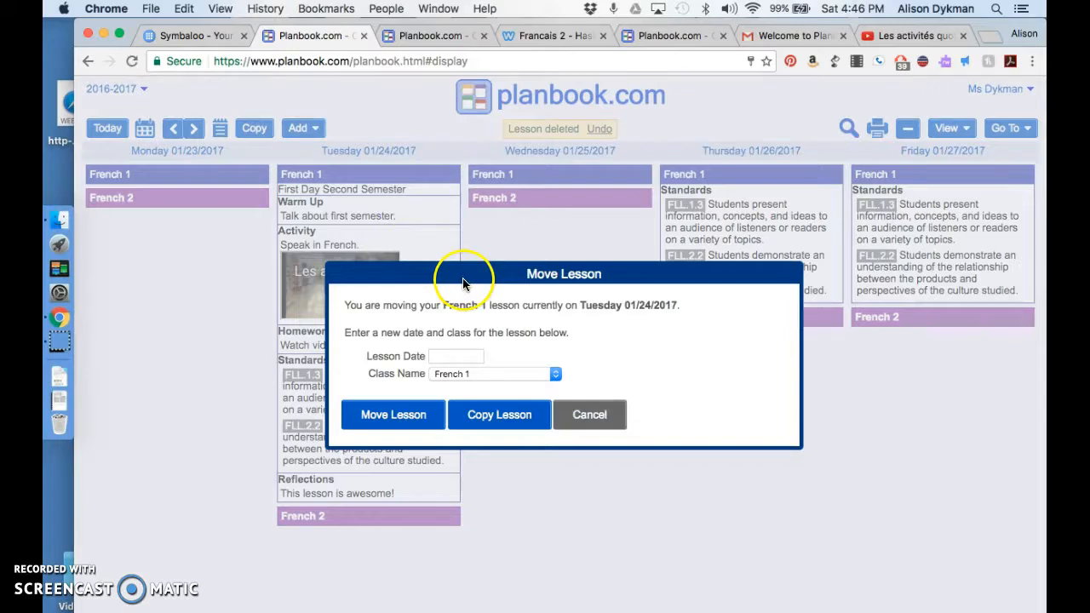
left_click(469, 357)
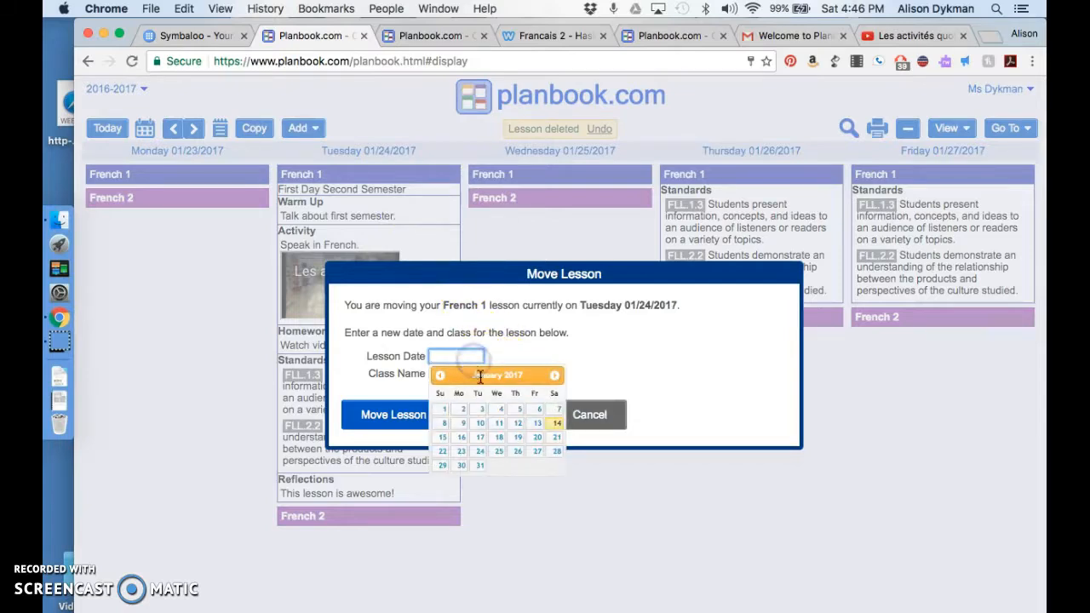
left_click(480, 465)
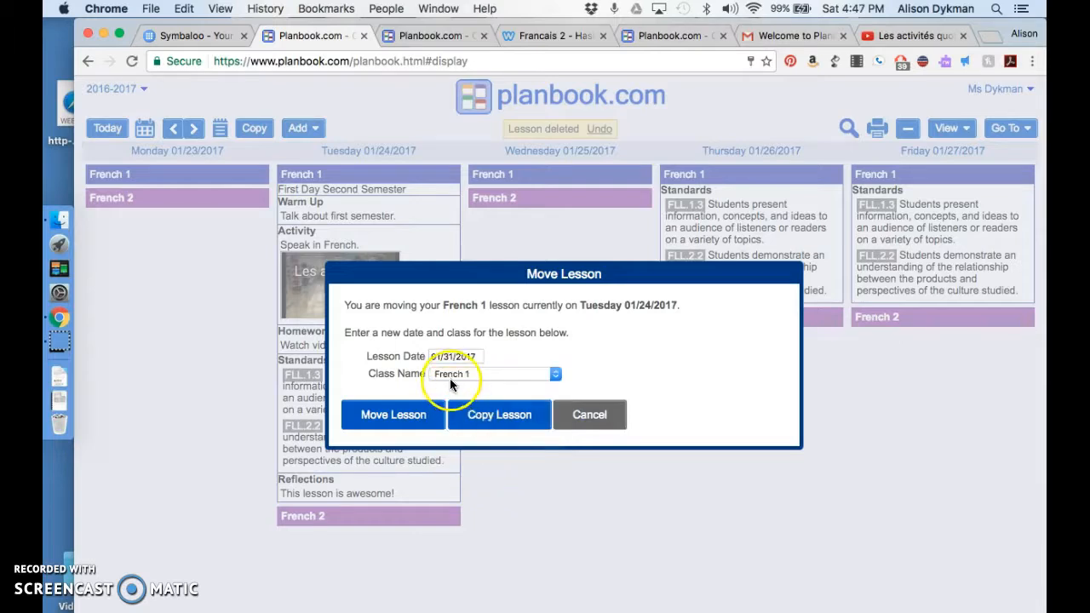
left_click(379, 415)
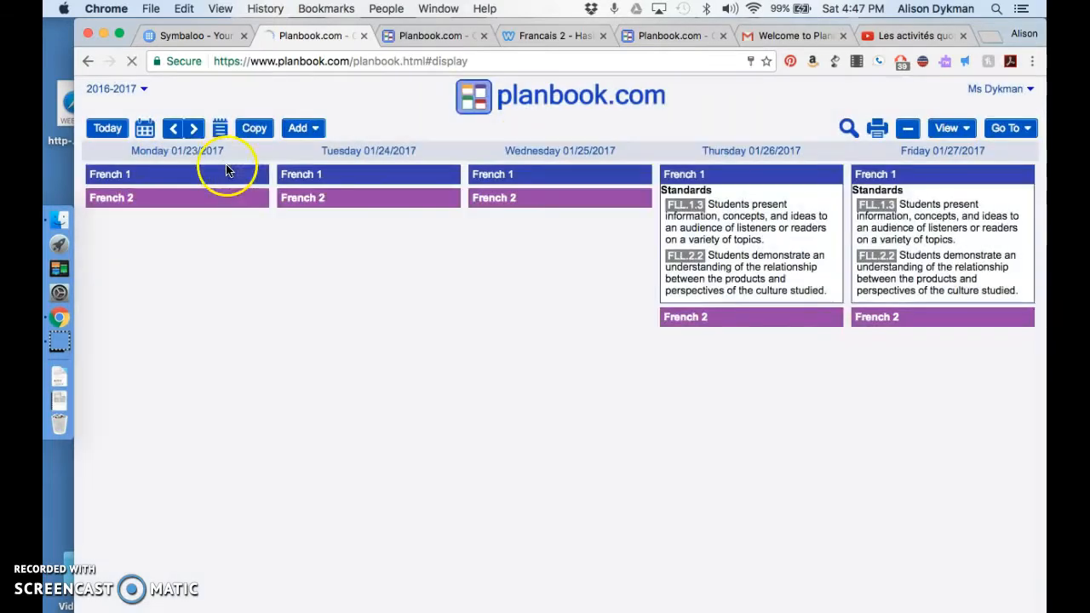
left_click(193, 128)
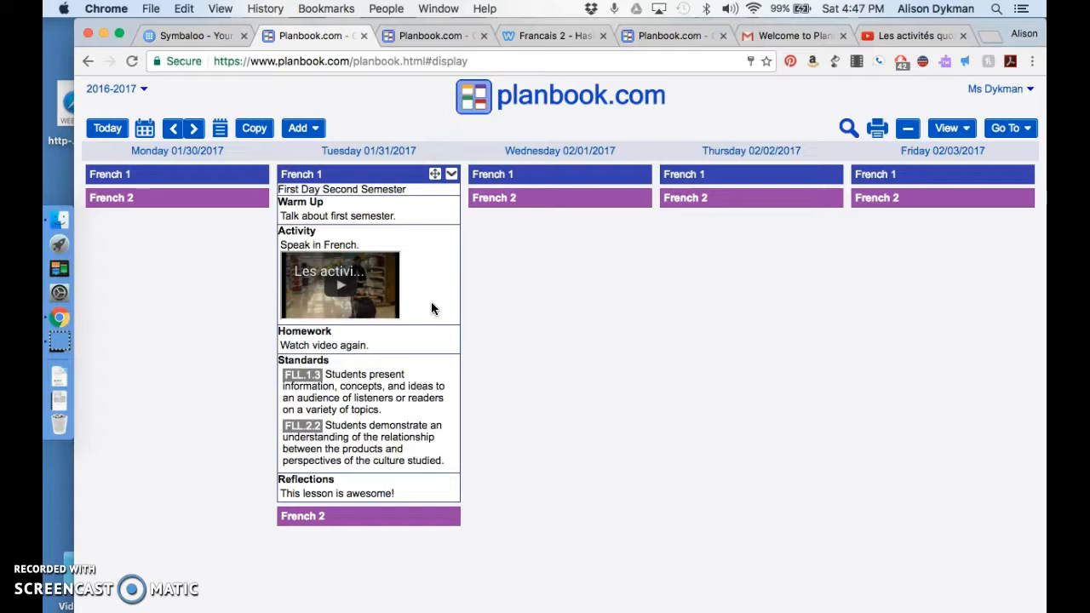
left_click(529, 278)
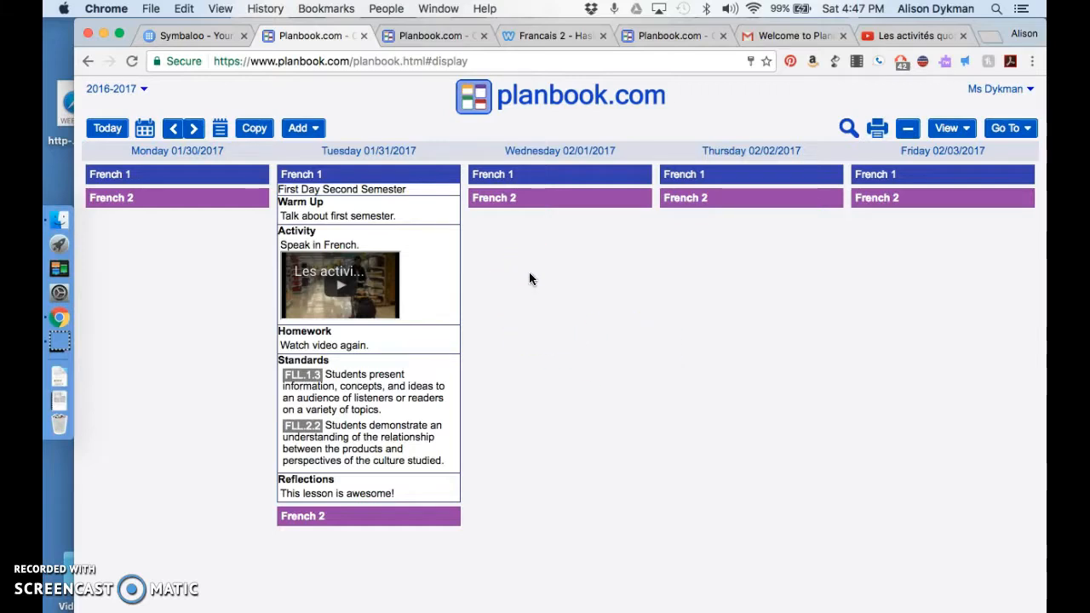
left_click(838, 201)
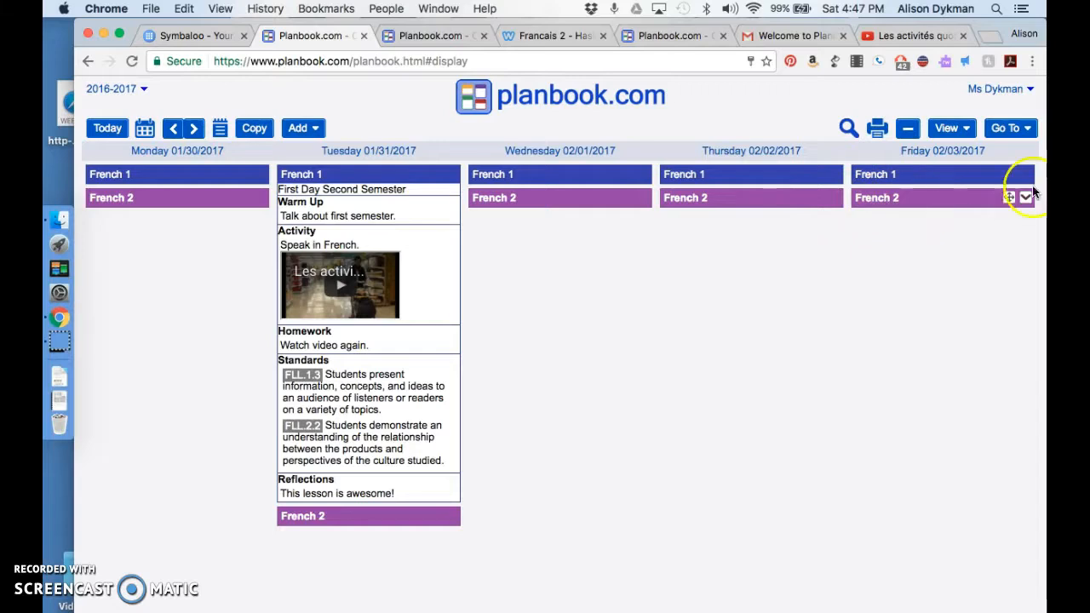
Step: Open the Standards Reporting page and review how often and on which dates each foreign language standard is taught
left_click(1021, 139)
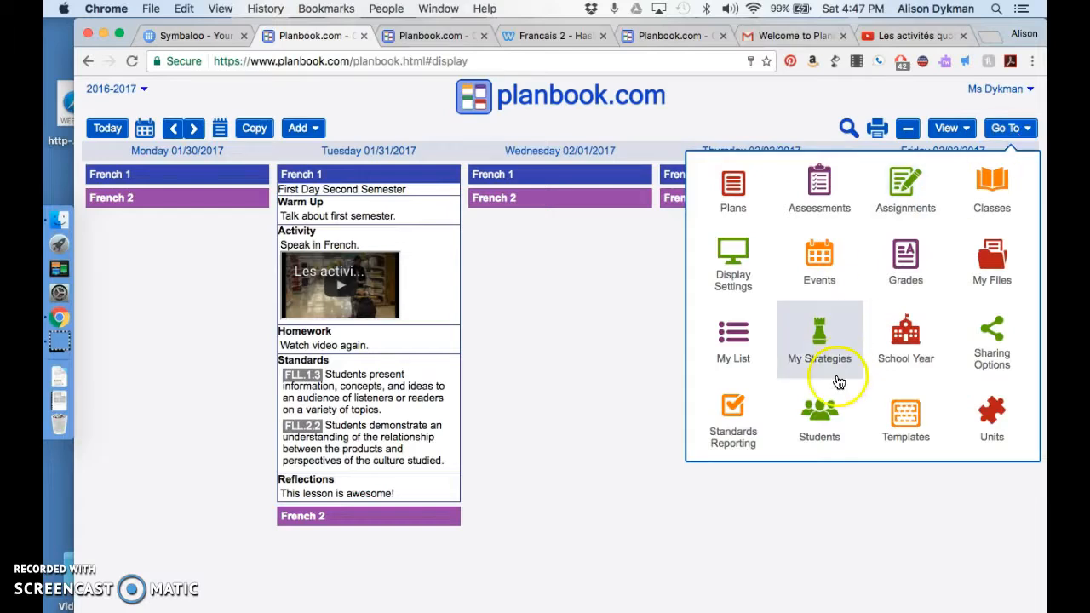
left_click(731, 441)
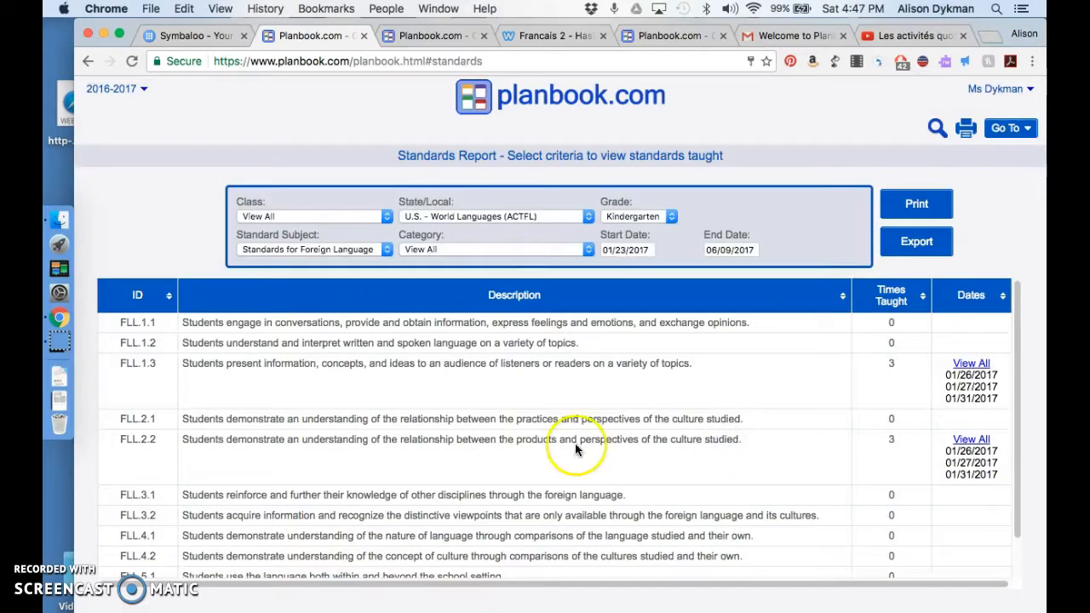
scroll(668, 423, "down", 1)
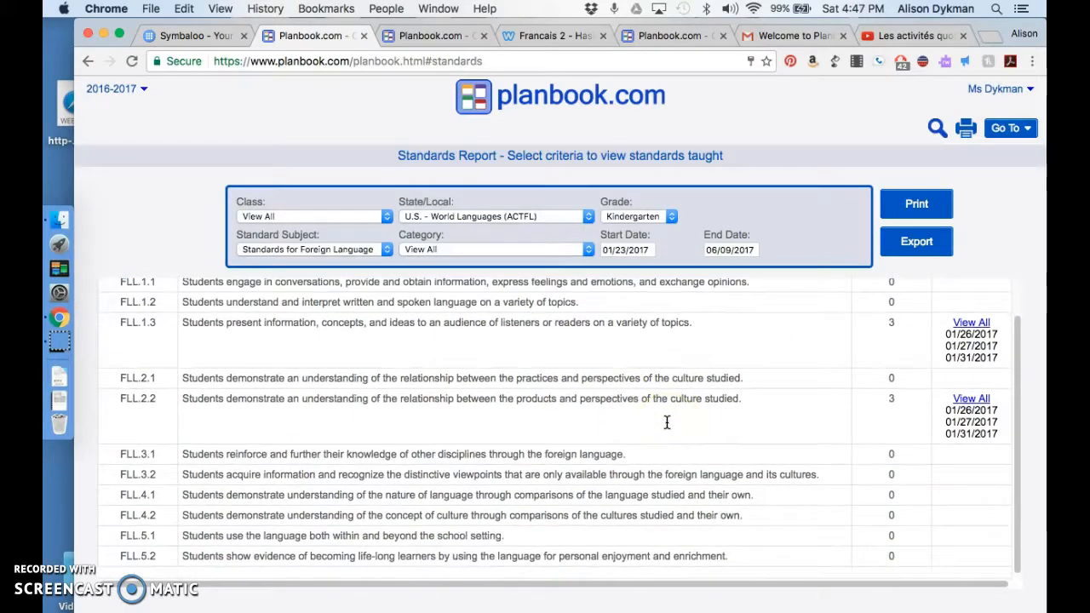
scroll(668, 423, "up", 2)
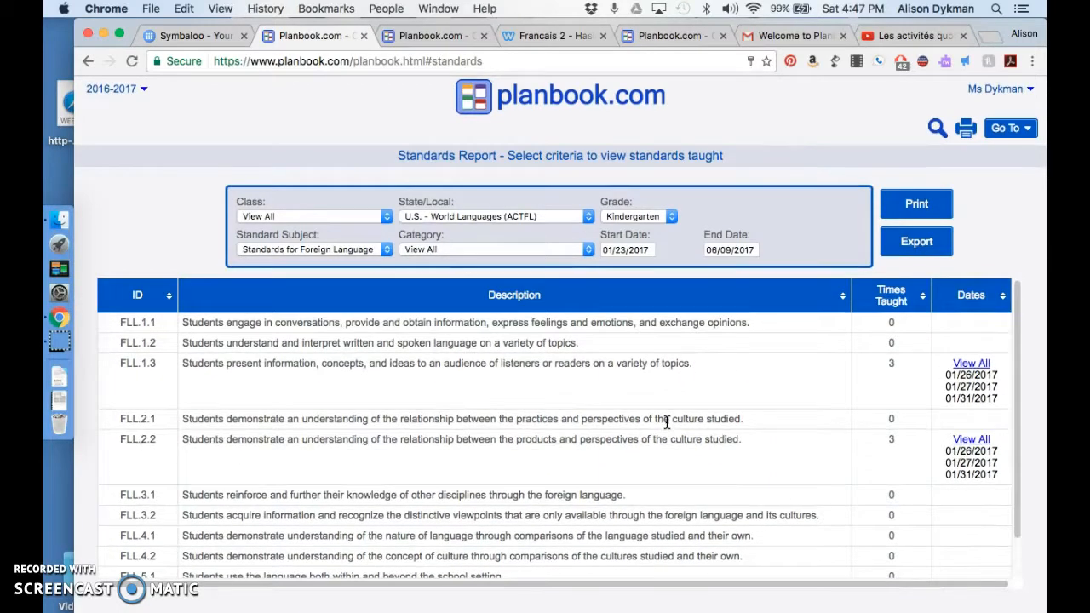
scroll(436, 417, "down", 1)
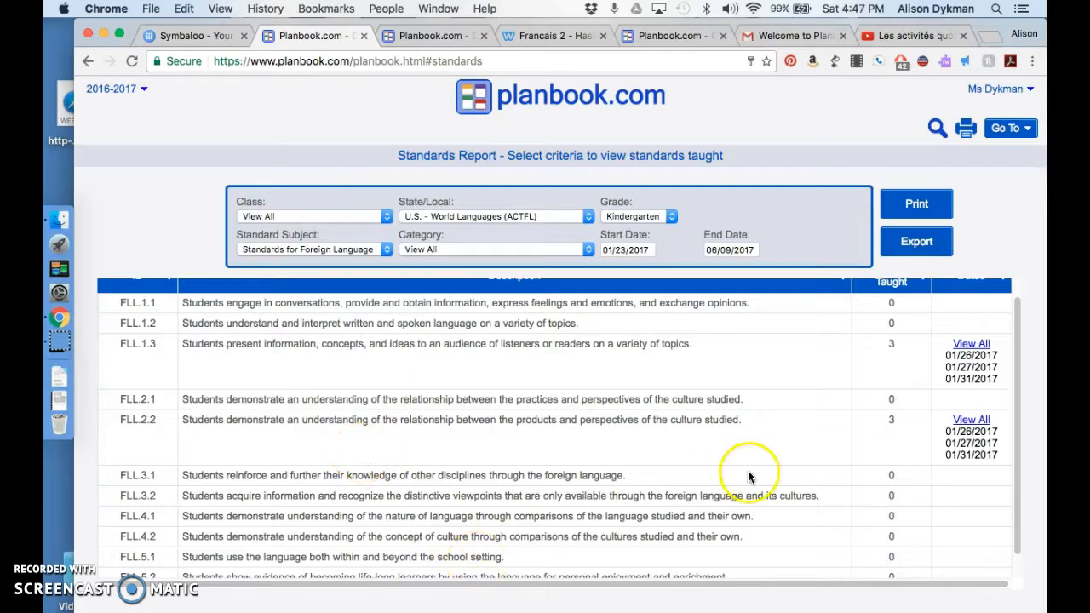
left_click(910, 241)
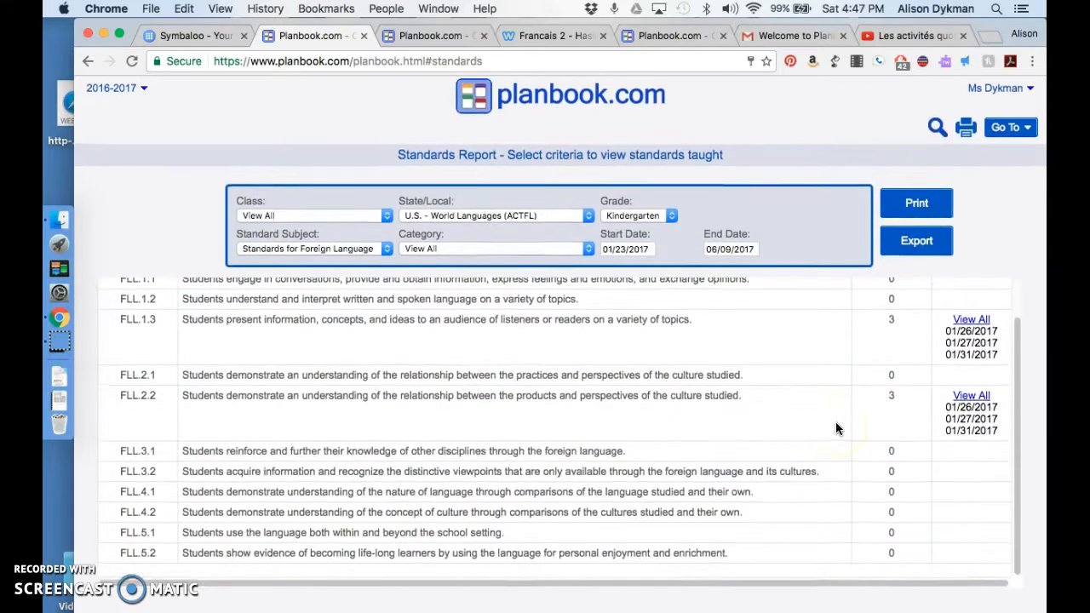
Step: Switch to the other Planbook account with the existing French plans and open its Sharing Options
left_click(1007, 129)
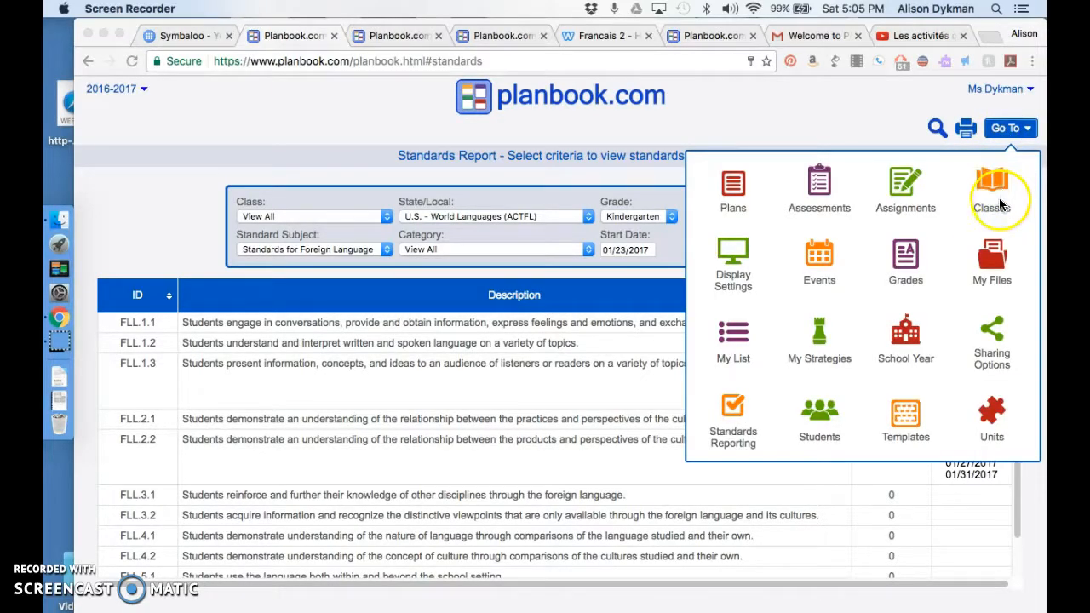
left_click(996, 338)
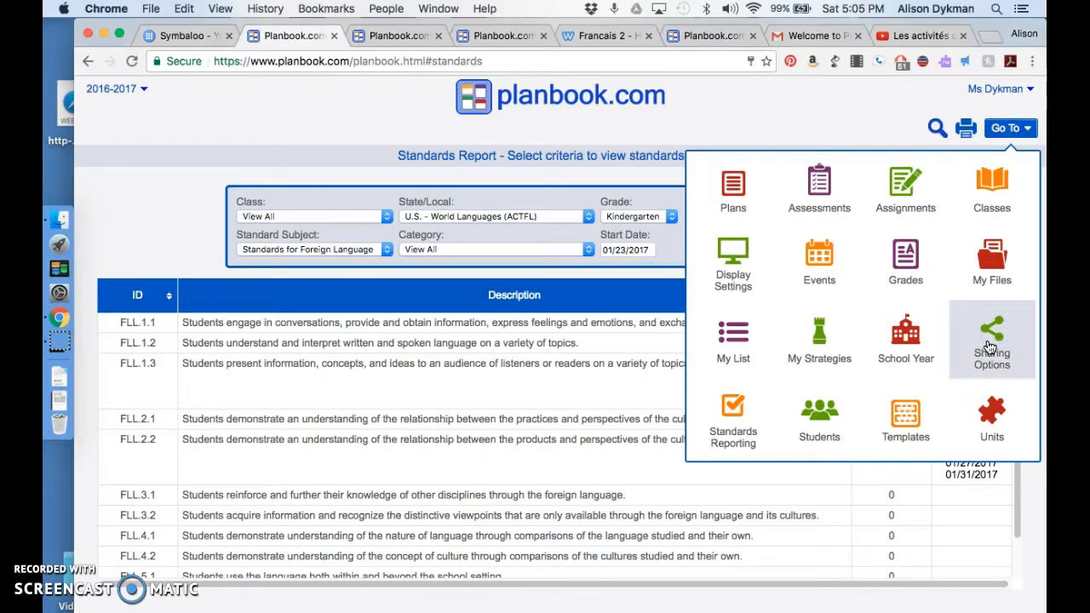
left_click(394, 35)
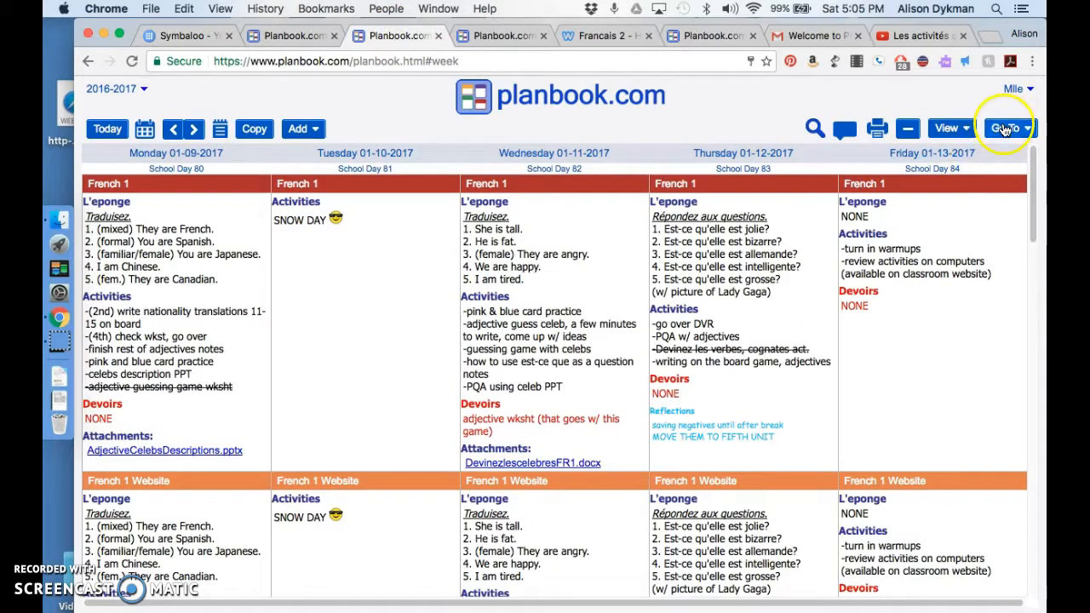
left_click(1005, 129)
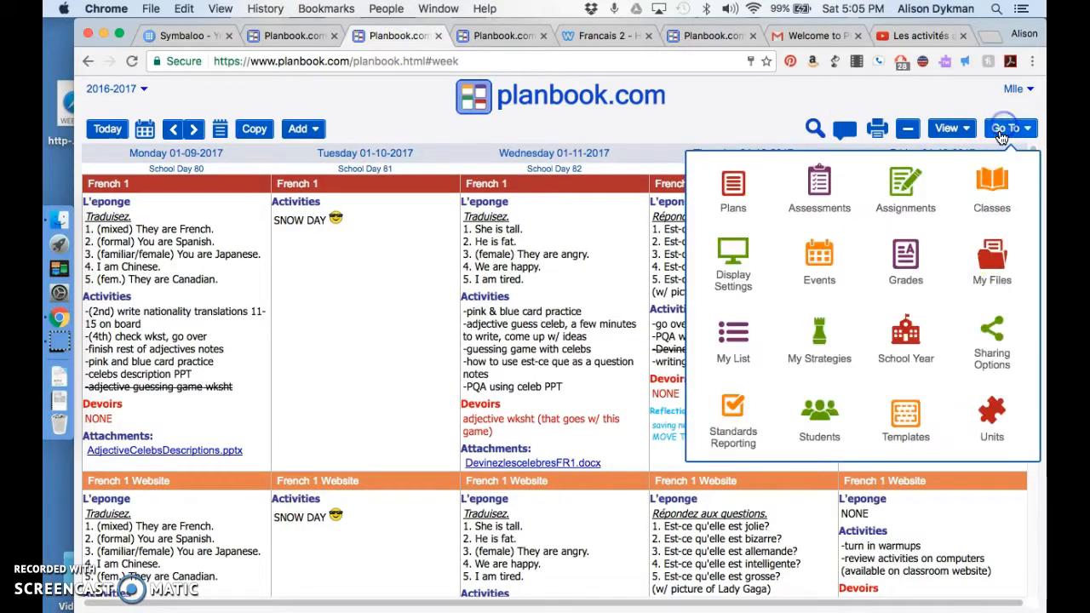
left_click(990, 330)
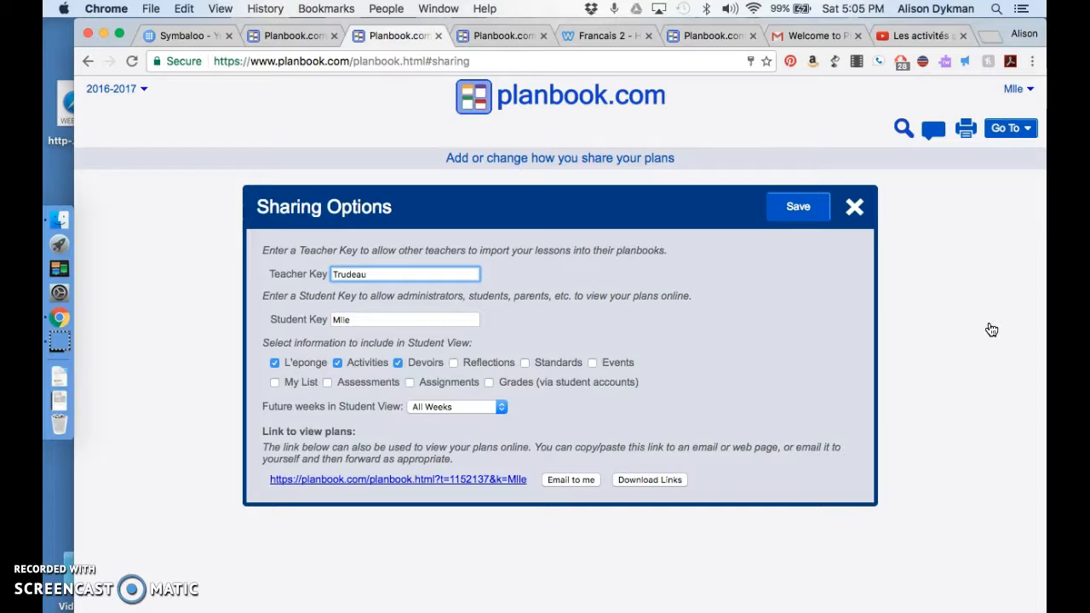
Step: Review the Student Key setting, view the shared plans through the student link, and close that view
left_click(364, 318)
left_click(322, 487)
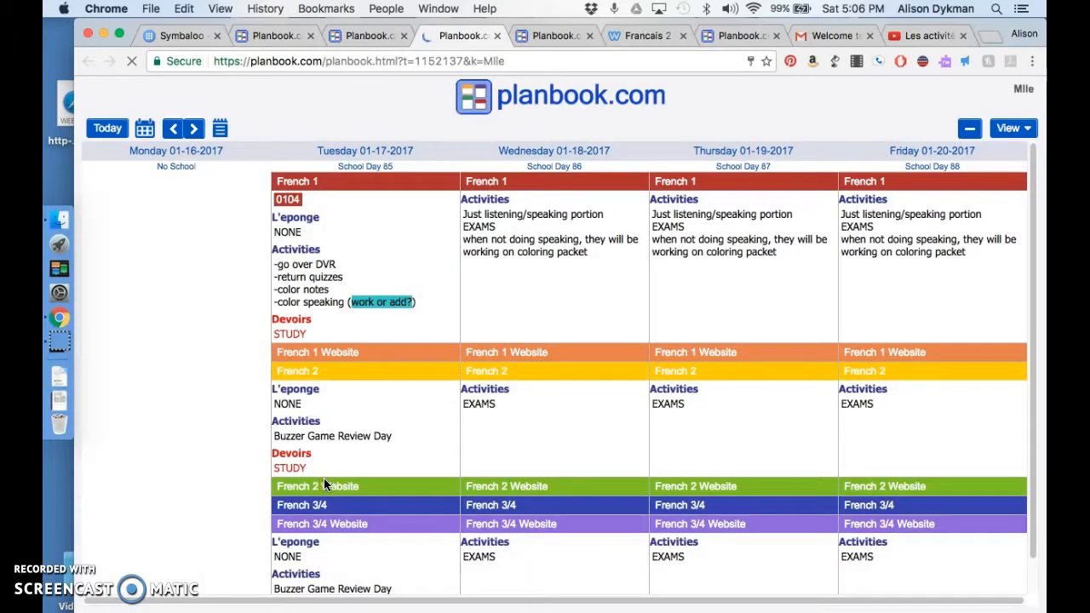
left_click(513, 538)
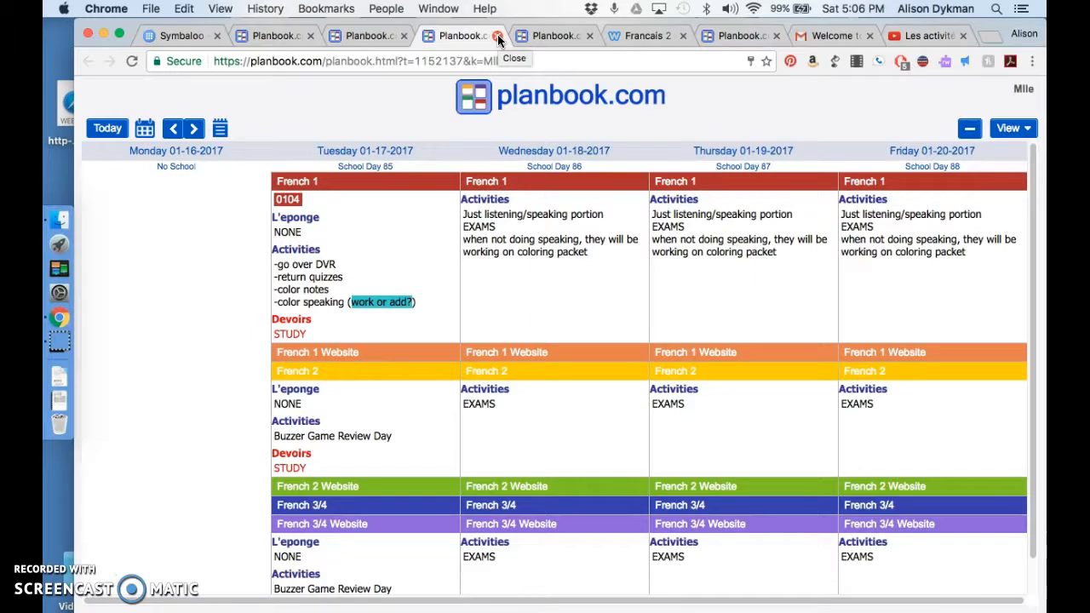
left_click(498, 37)
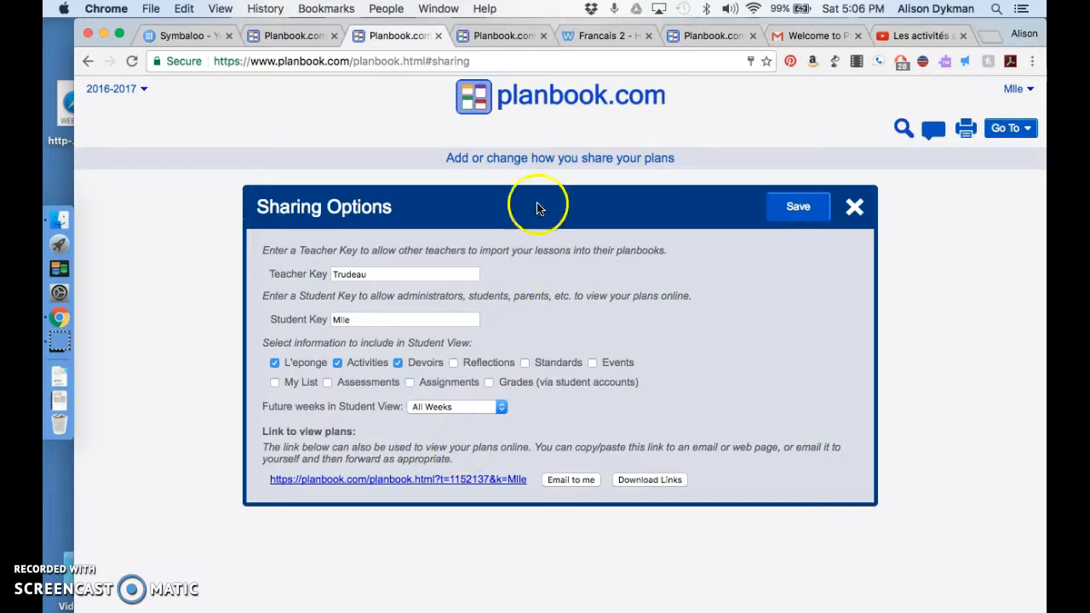
Step: Examine the planbook embedded on the class website's Francais 2 page, and return to the new account's weekly plans
left_click(583, 35)
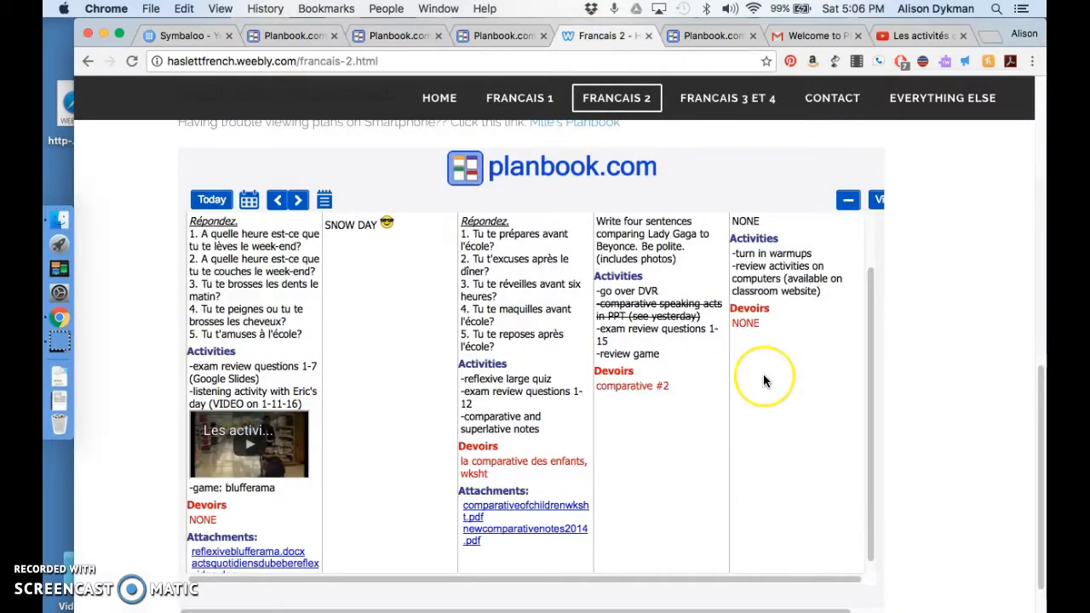
scroll(763, 374, "up", 2)
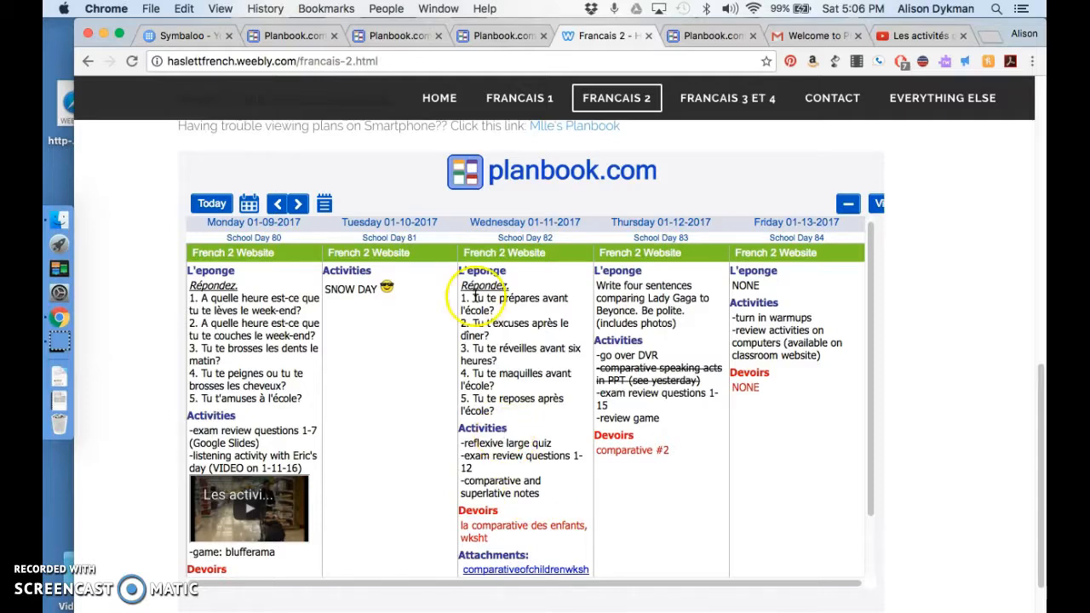
left_click(301, 36)
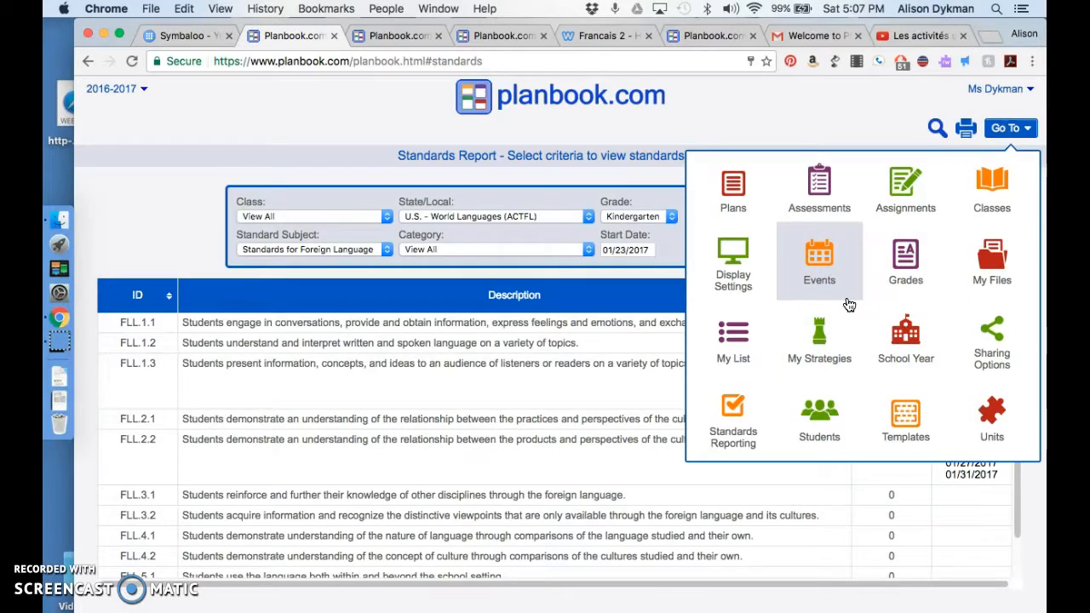
left_click(765, 201)
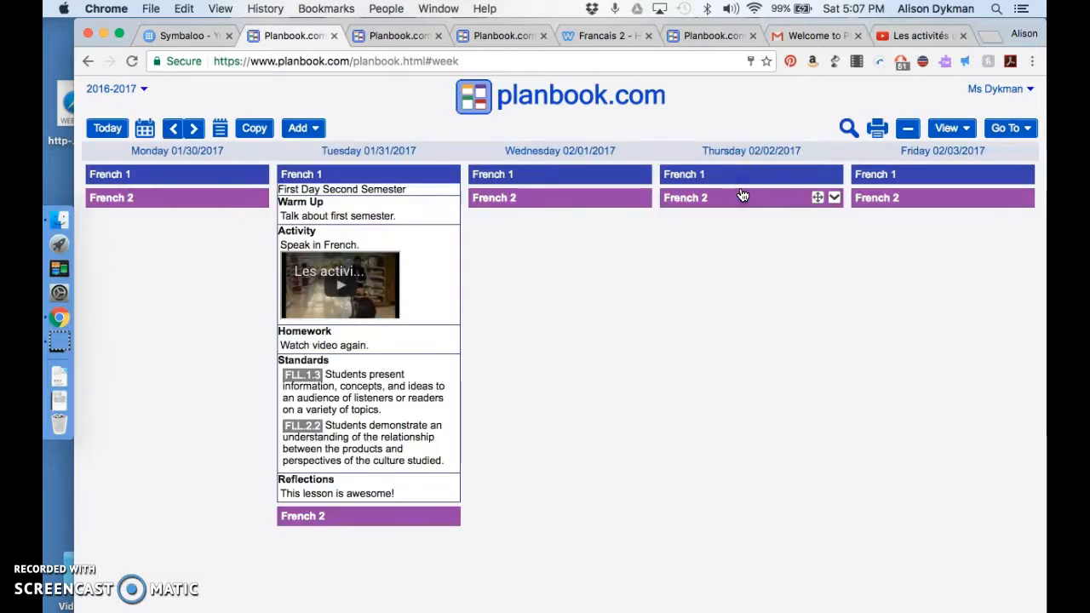